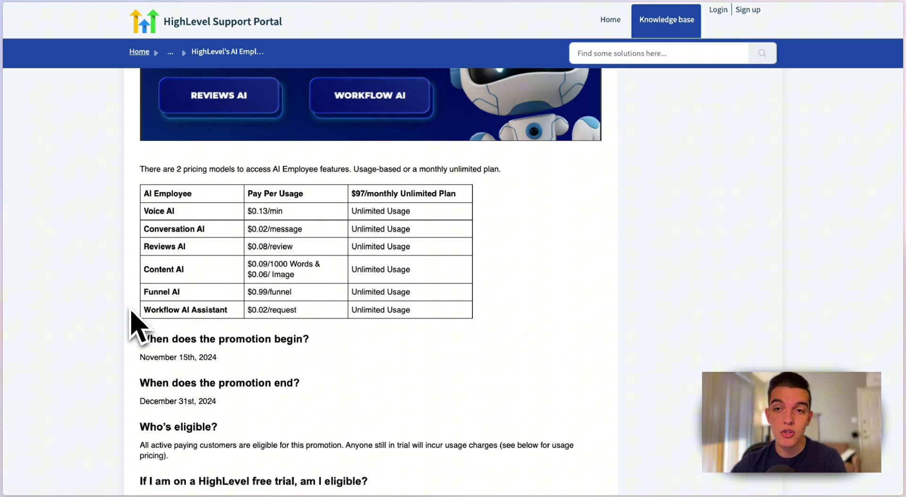
Switch to the agency account, bring up the pricing comparison image, and circle its Base Price heading in red.
{"action": "left_click", "coordinate": [58, 147]}
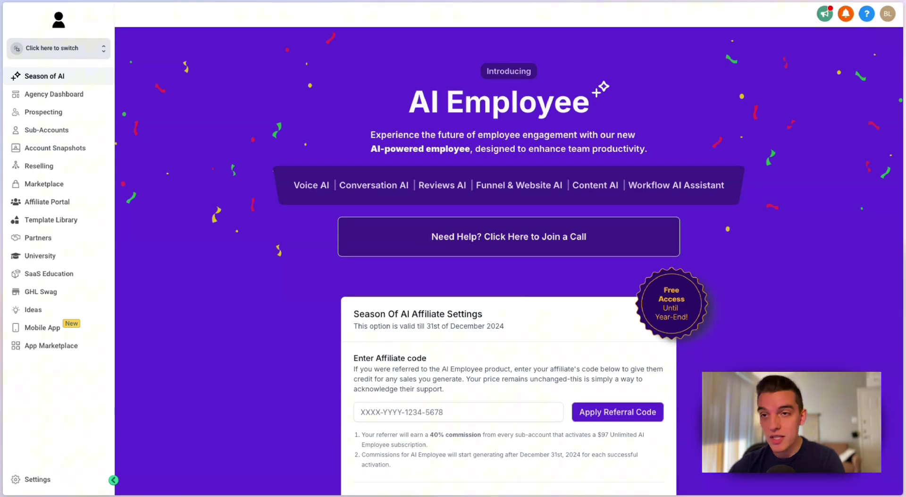
{"action": "left_click", "coordinate": [15, 178]}
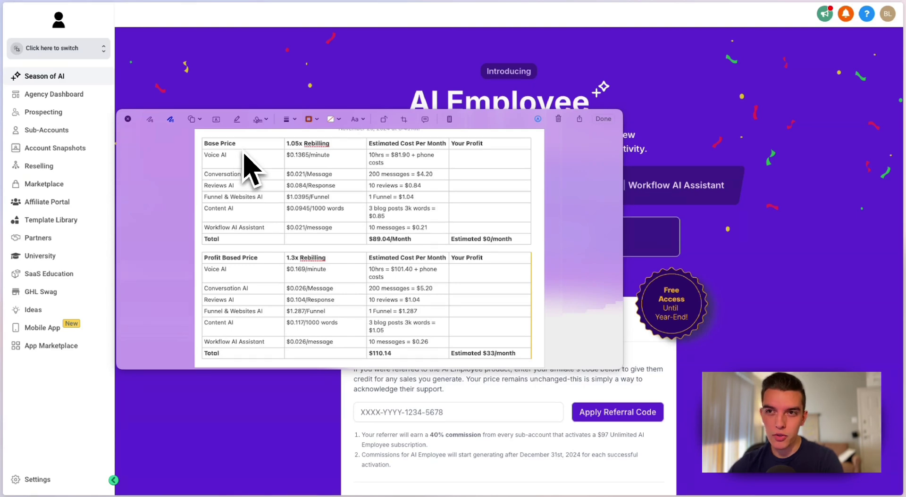
{"action": "mouse_move", "coordinate": [233, 141]}
{"action": "left_mouse_down"}
{"action": "mouse_move", "coordinate": [204, 158]}
{"action": "mouse_move", "coordinate": [251, 157]}
{"action": "mouse_move", "coordinate": [222, 140]}
{"action": "left_mouse_up"}
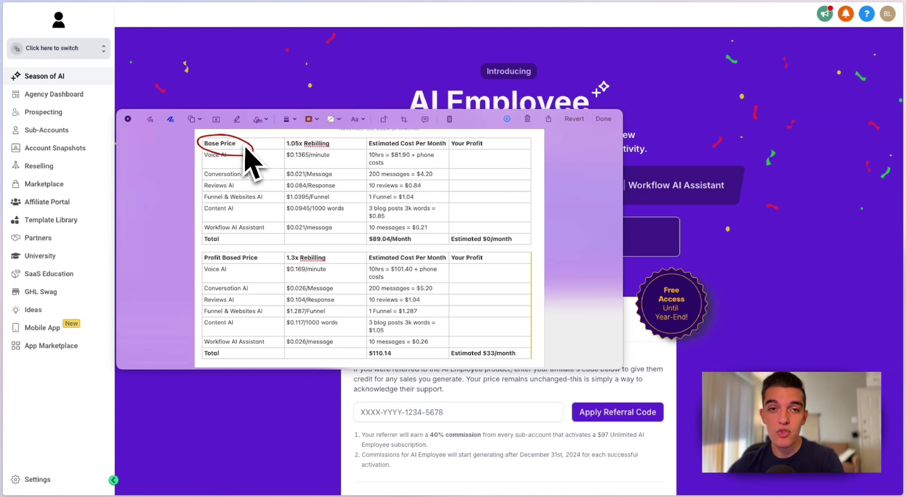
{"action": "left_click_drag", "start_coordinate": [487, 124], "coordinate": [2, 179]}
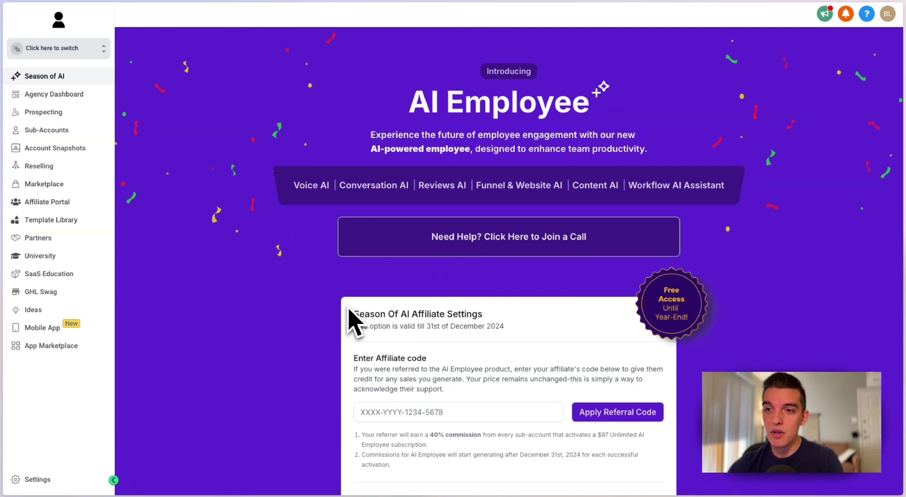
Switch to the Camp Super Wash sub-account in Dallas, TX and open its Season of AI page.
{"action": "left_click", "coordinate": [64, 49]}
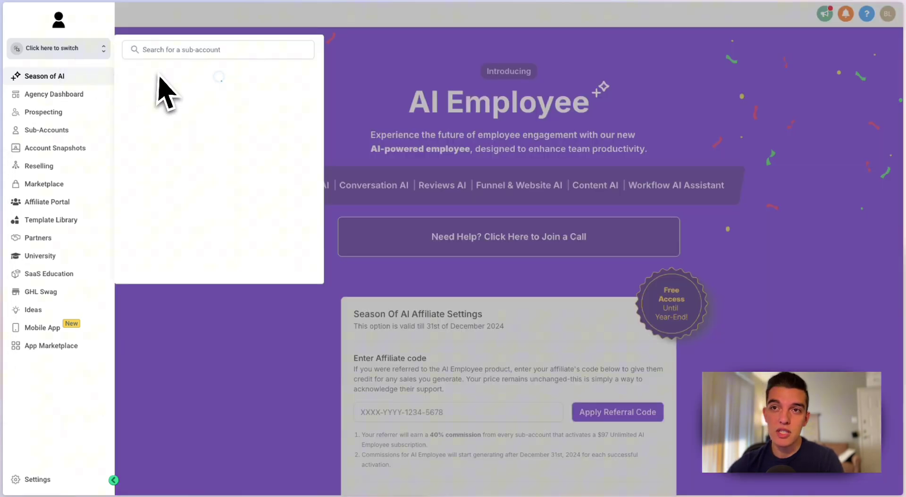
{"action": "left_click", "coordinate": [179, 147]}
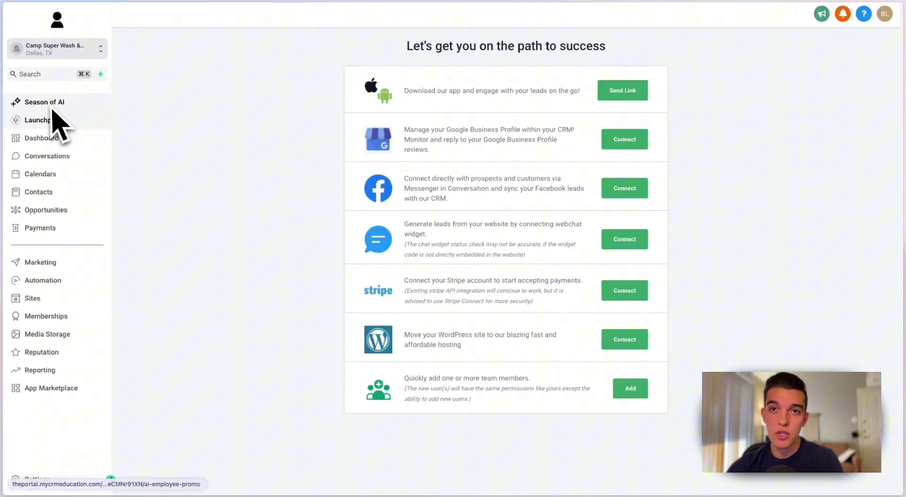
{"action": "left_click", "coordinate": [53, 109]}
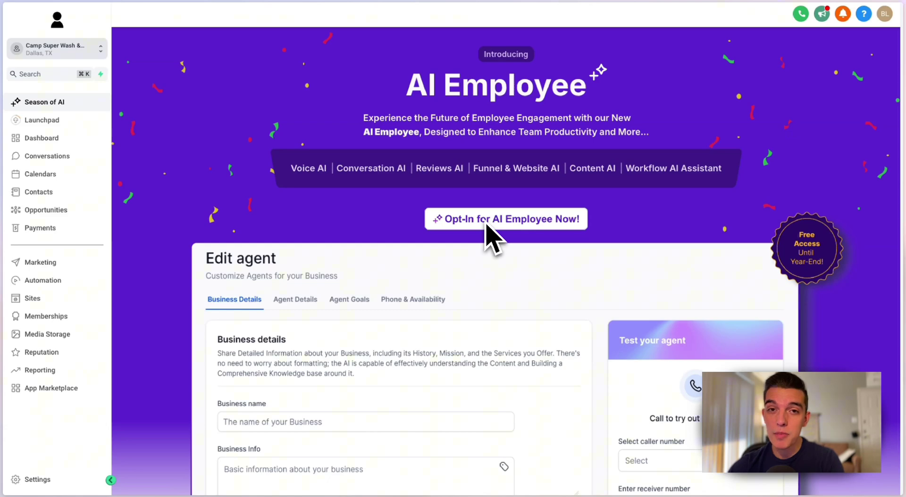
Start the AI Employee opt-in with Do Not Charge Location and compare the Pay as you go and Subscription reselling plans.
{"action": "left_click", "coordinate": [493, 238]}
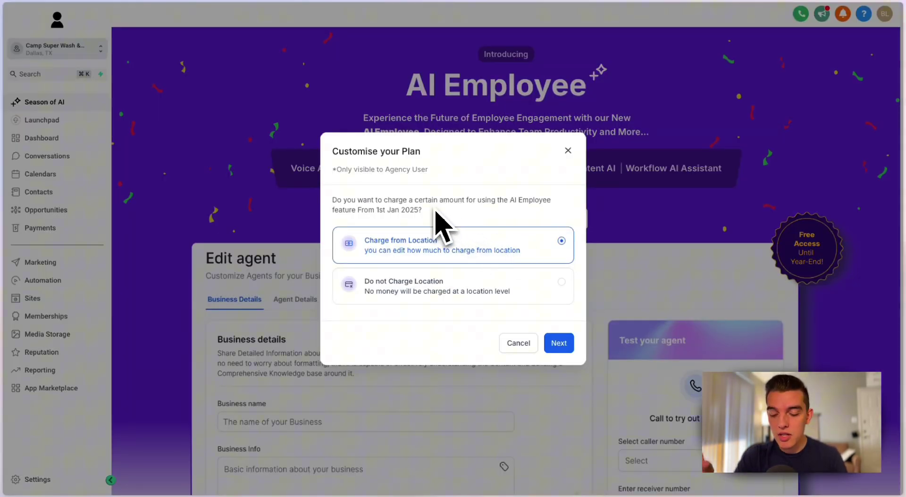
{"action": "left_click", "coordinate": [433, 297]}
{"action": "left_click", "coordinate": [559, 344]}
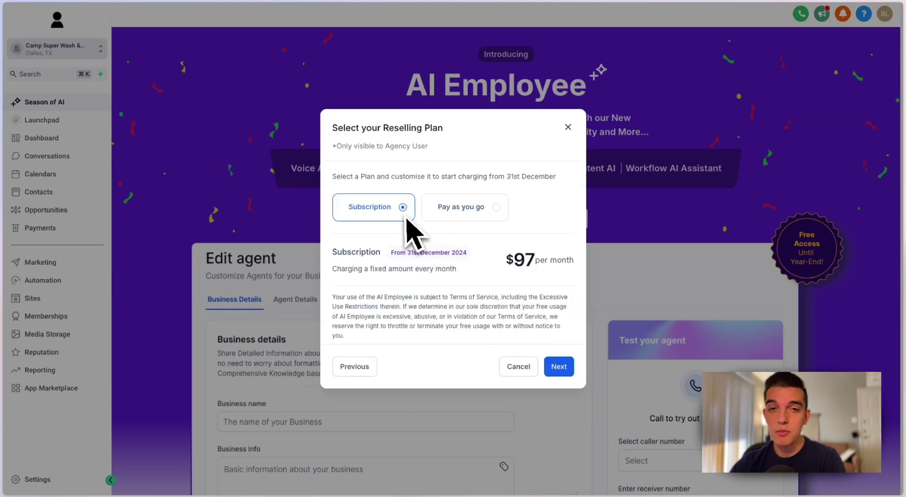
{"action": "left_click", "coordinate": [473, 210]}
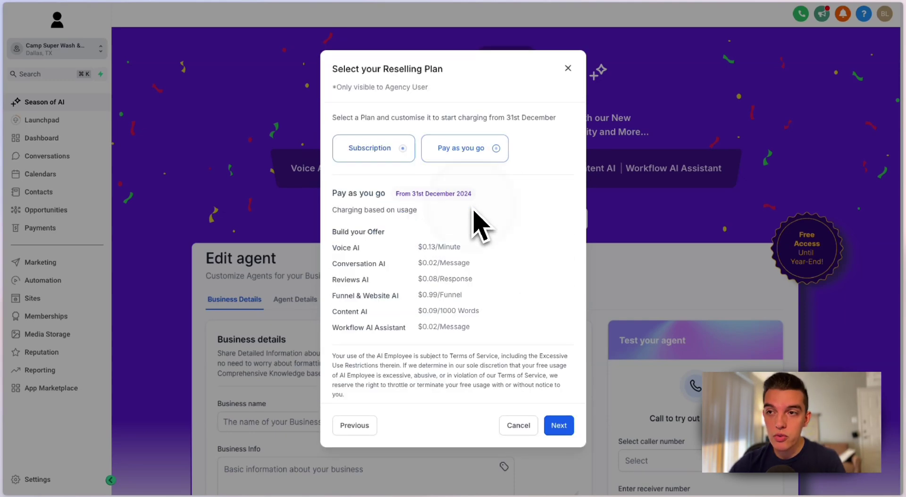
{"action": "left_click", "coordinate": [404, 196]}
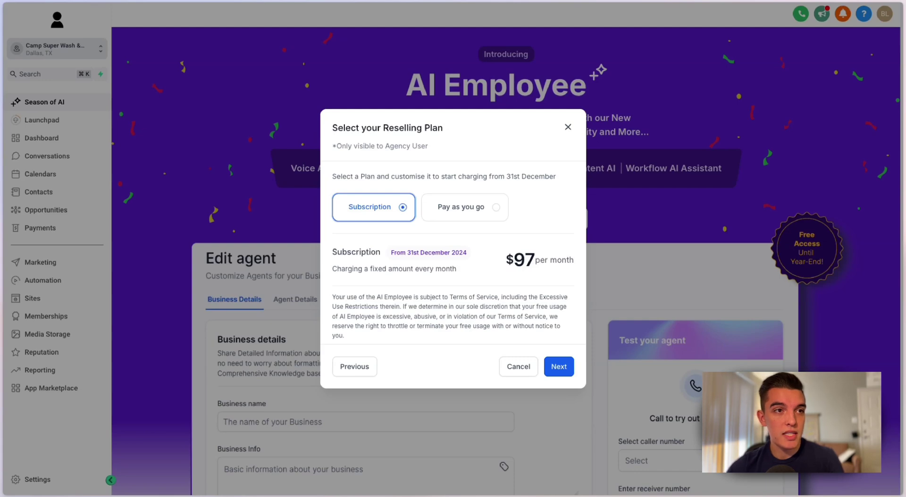
Bring the pricing image over the Pay as you go plan and circle the base price total of $89.04/Month in red.
{"action": "key", "text": "super+Tab"}
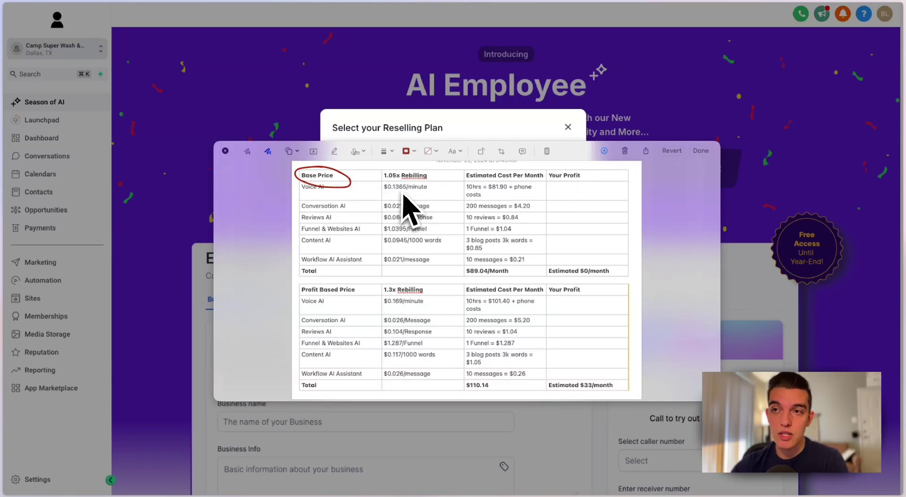
{"action": "left_click_drag", "start_coordinate": [566, 155], "coordinate": [824, 267]}
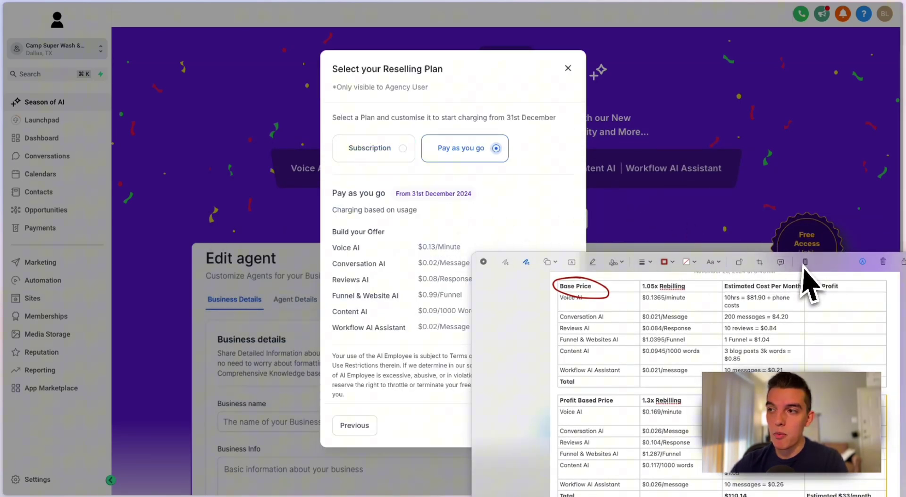
{"action": "left_click_drag", "start_coordinate": [802, 273], "coordinate": [544, 157]}
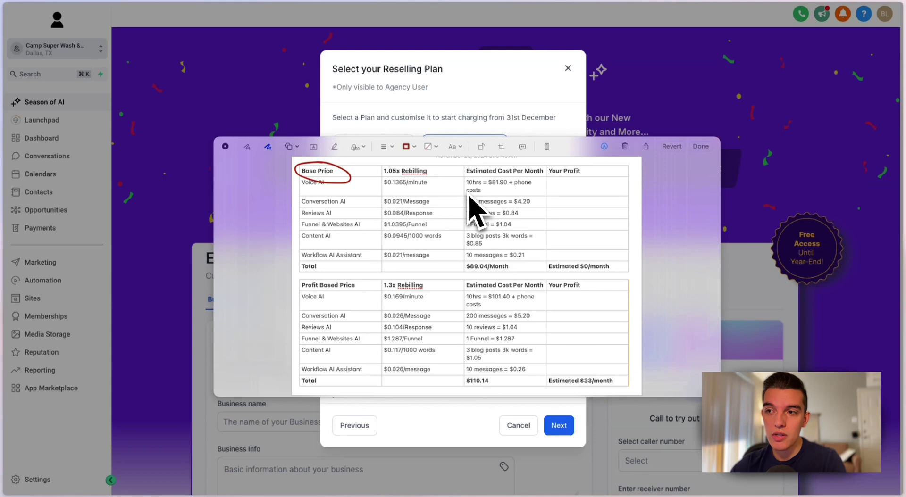
{"action": "mouse_move", "coordinate": [499, 263]}
{"action": "left_mouse_down"}
{"action": "mouse_move", "coordinate": [469, 260]}
{"action": "mouse_move", "coordinate": [495, 282]}
{"action": "mouse_move", "coordinate": [518, 263]}
{"action": "left_mouse_up"}
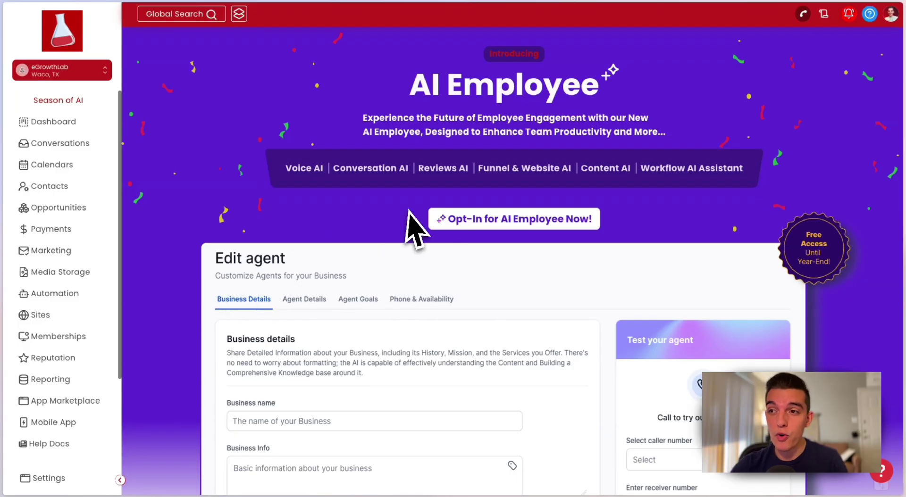
Start the AI Employee opt-in for eGrowthLab with Charge from Location and set the Pay as you go price to 1.3x.
{"action": "left_click", "coordinate": [486, 219]}
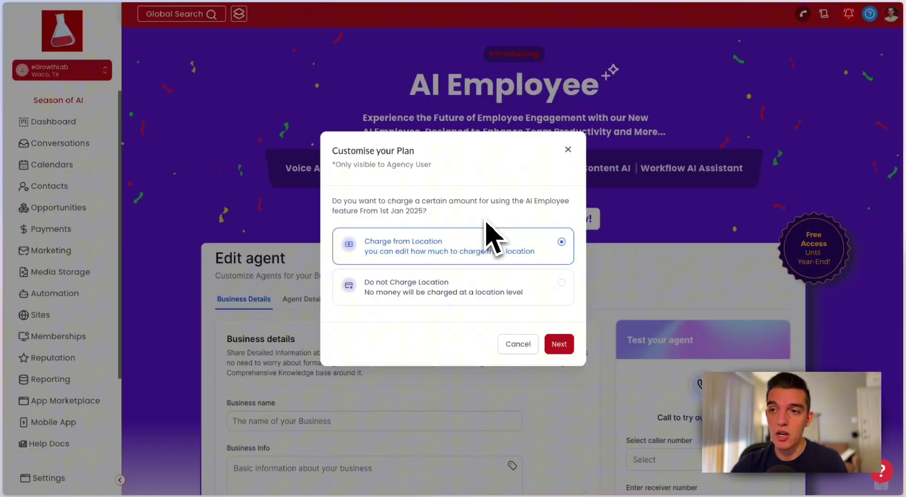
{"action": "left_click", "coordinate": [551, 343]}
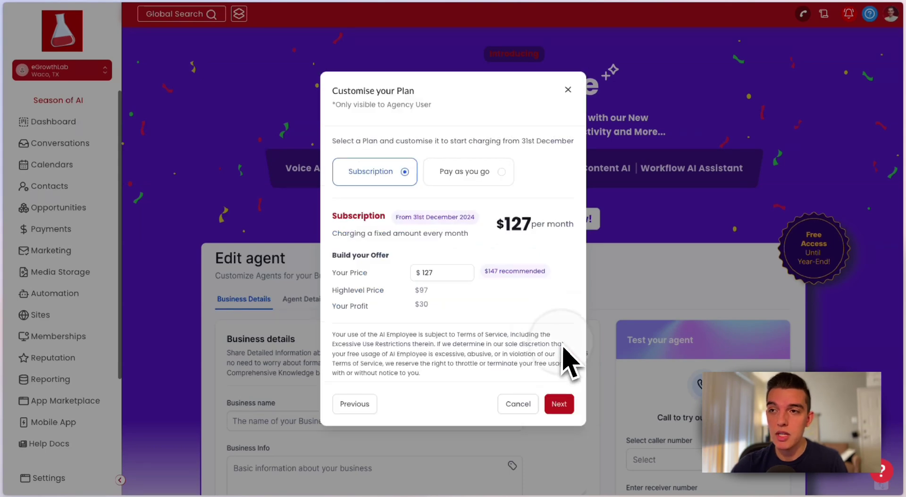
{"action": "left_click", "coordinate": [463, 176]}
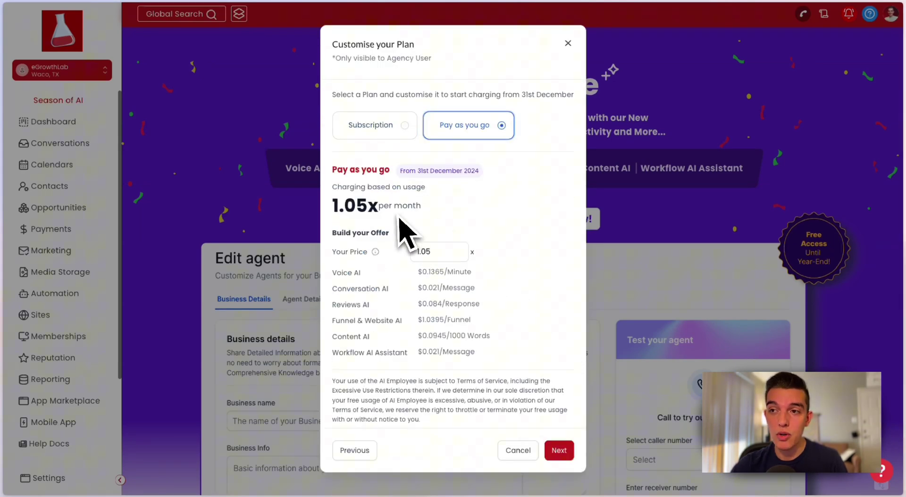
{"action": "left_click_drag", "start_coordinate": [439, 257], "coordinate": [417, 255]}
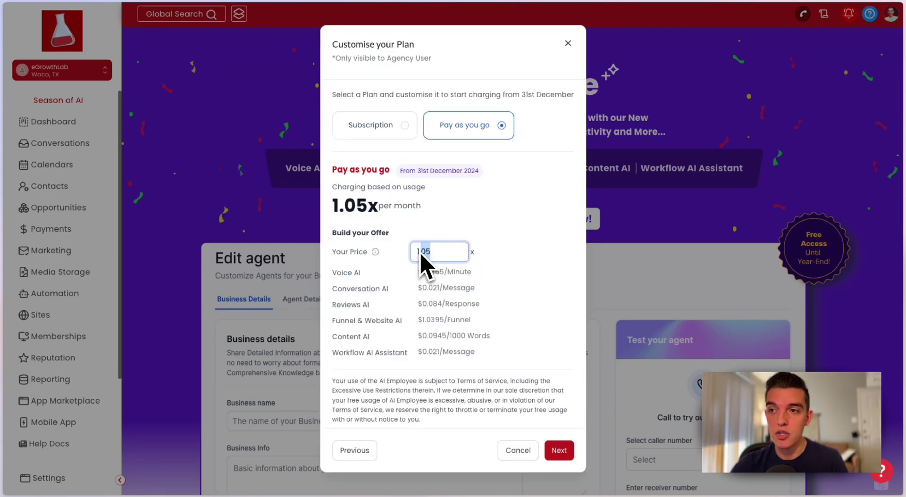
{"action": "type", "text": "3"}
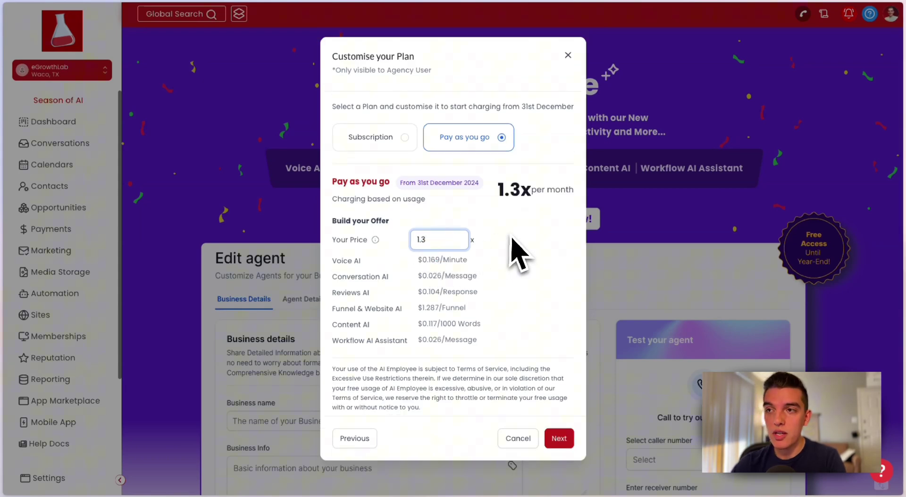
{"action": "left_click", "coordinate": [499, 211]}
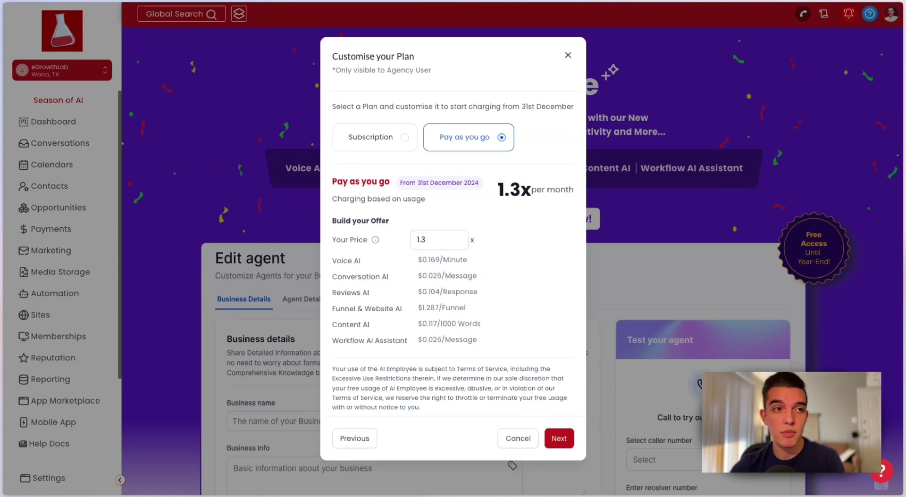
In the pricing image's 1.3x table, mark the estimated $33/month profit, the Voice AI monthly cost and the $110.14 total in red.
{"action": "key", "text": "super+Tab"}
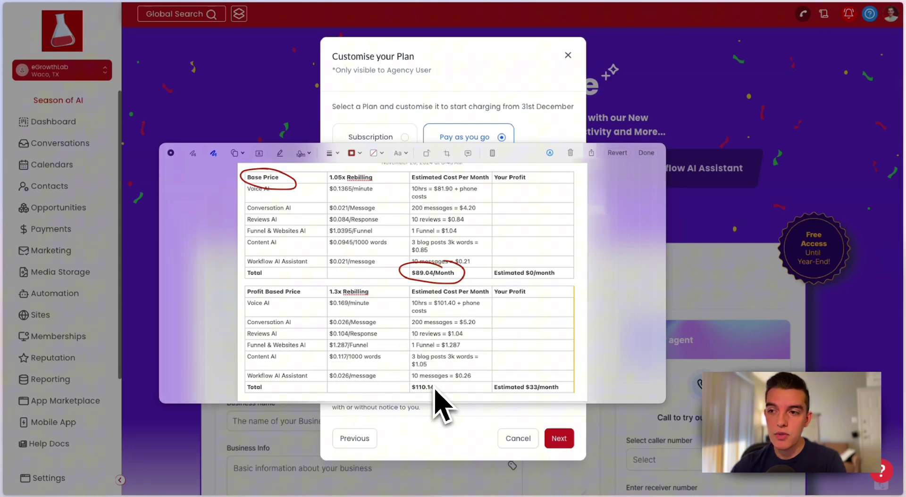
{"action": "mouse_move", "coordinate": [537, 381]}
{"action": "left_mouse_down"}
{"action": "mouse_move", "coordinate": [493, 383]}
{"action": "mouse_move", "coordinate": [561, 396]}
{"action": "mouse_move", "coordinate": [571, 383]}
{"action": "mouse_move", "coordinate": [533, 381]}
{"action": "left_mouse_up"}
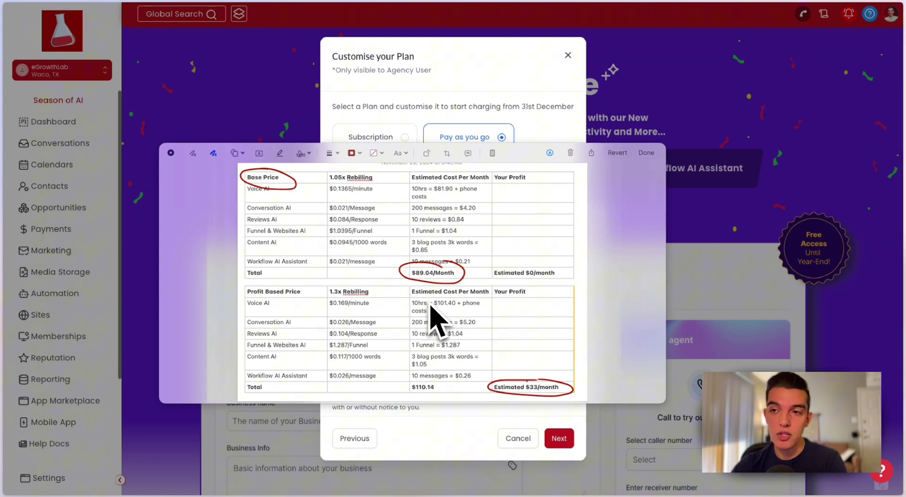
{"action": "mouse_move", "coordinate": [425, 300]}
{"action": "left_mouse_down"}
{"action": "mouse_move", "coordinate": [422, 324]}
{"action": "mouse_move", "coordinate": [465, 324]}
{"action": "mouse_move", "coordinate": [486, 309]}
{"action": "mouse_move", "coordinate": [470, 297]}
{"action": "mouse_move", "coordinate": [431, 302]}
{"action": "left_mouse_up"}
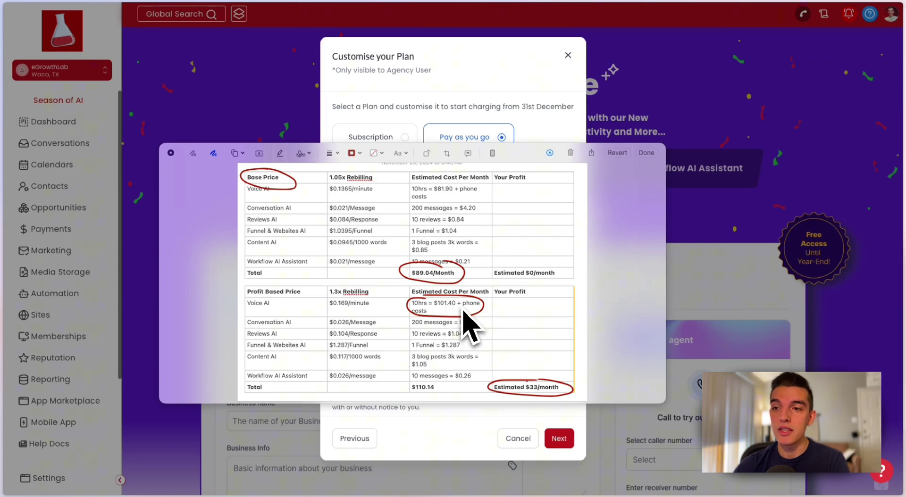
{"action": "mouse_move", "coordinate": [410, 388]}
{"action": "left_mouse_down"}
{"action": "mouse_move", "coordinate": [414, 400]}
{"action": "mouse_move", "coordinate": [441, 404]}
{"action": "left_mouse_up"}
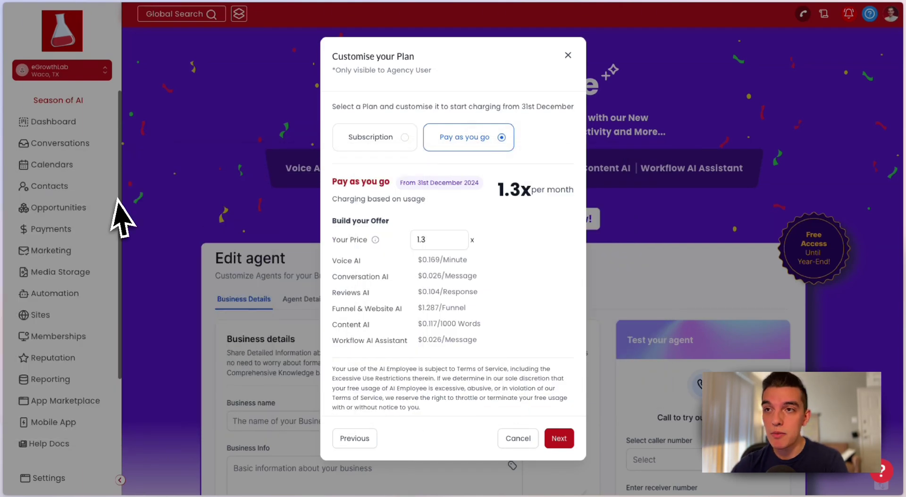
Choose the Subscription plan for eGrowthLab and set Your Price to $297 per month.
{"action": "left_click", "coordinate": [401, 143]}
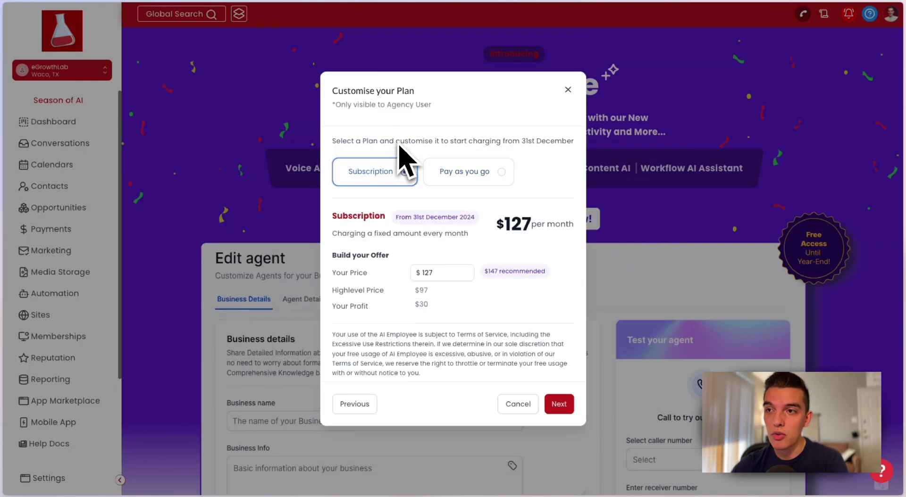
{"action": "left_click_drag", "start_coordinate": [432, 291], "coordinate": [413, 291]}
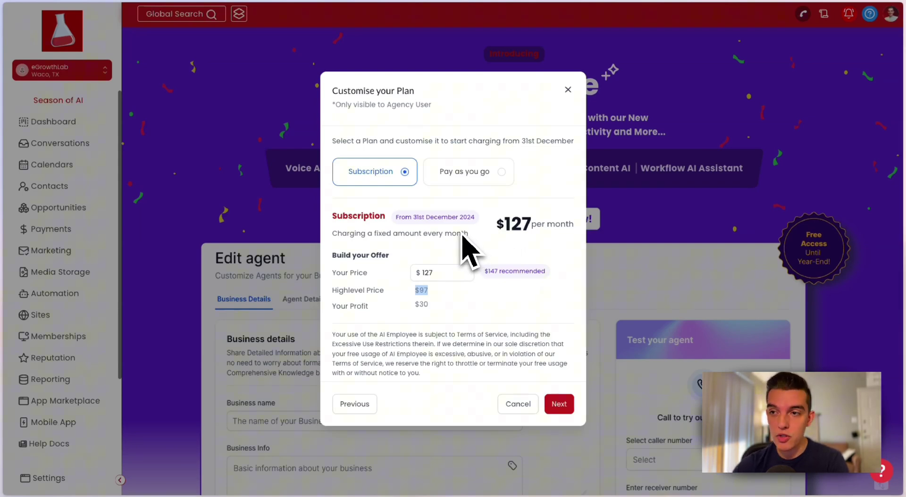
{"action": "left_click_drag", "start_coordinate": [434, 273], "coordinate": [424, 277]}
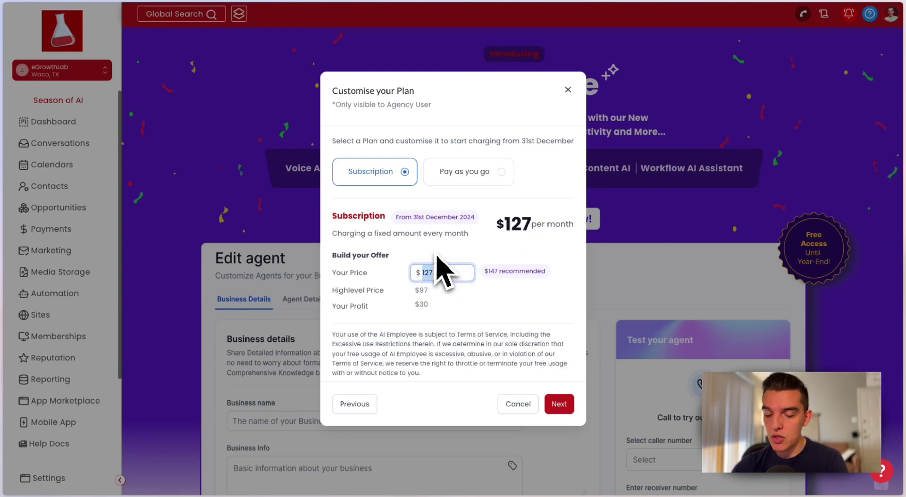
{"action": "type", "text": "297"}
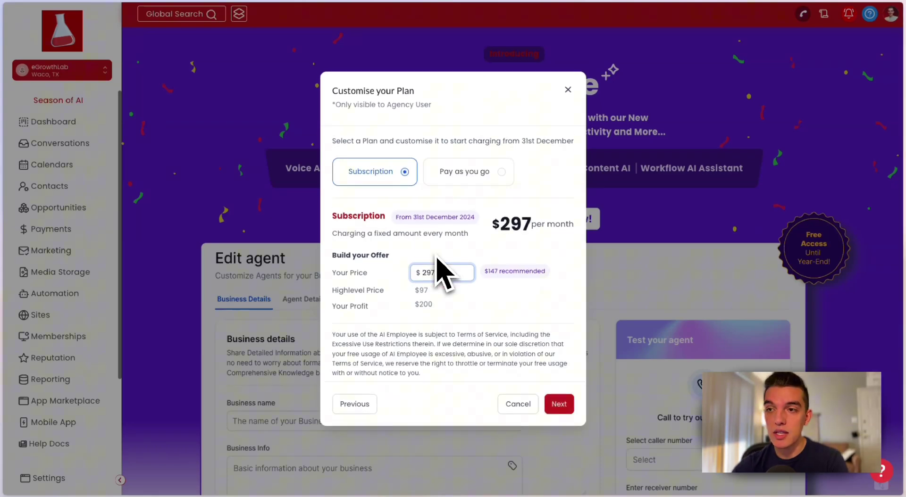
Compare Your Price, the Highlevel Price and Your Profit in the Subscription plan's offer.
{"action": "left_click_drag", "start_coordinate": [414, 305], "coordinate": [439, 321]}
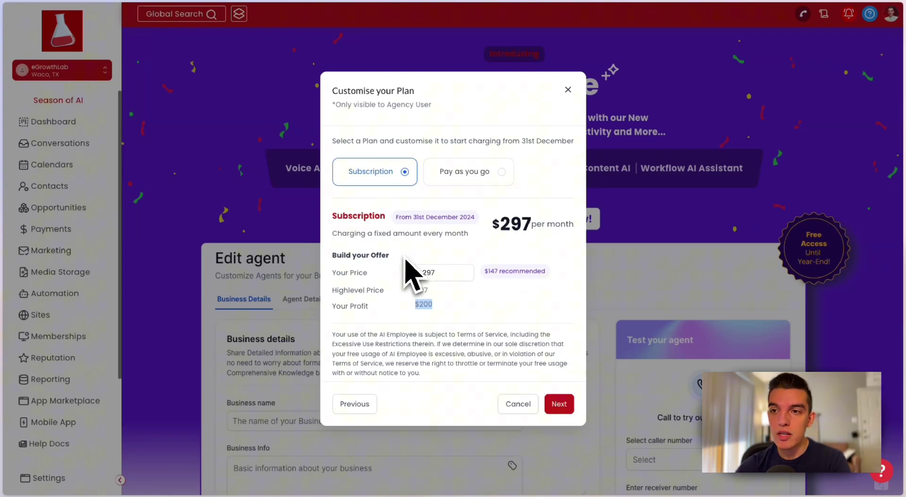
{"action": "left_click_drag", "start_coordinate": [414, 291], "coordinate": [442, 285]}
{"action": "double_click", "coordinate": [429, 273]}
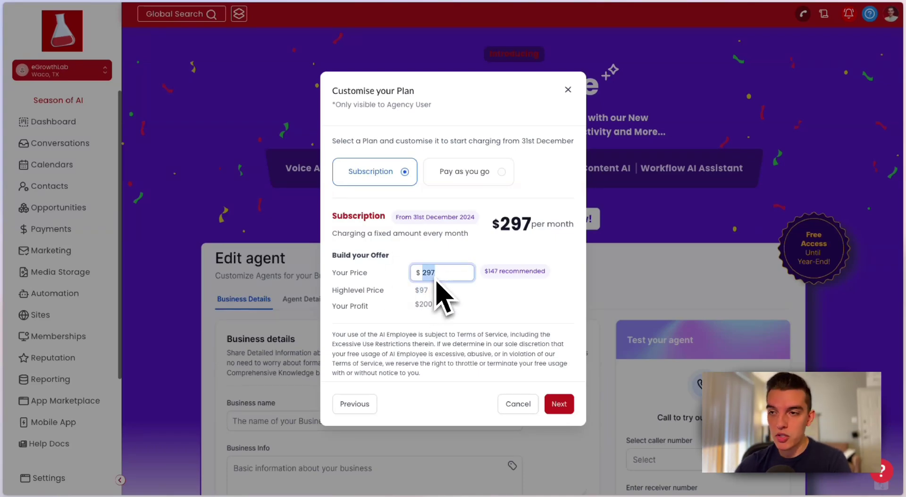
{"action": "left_click", "coordinate": [405, 258]}
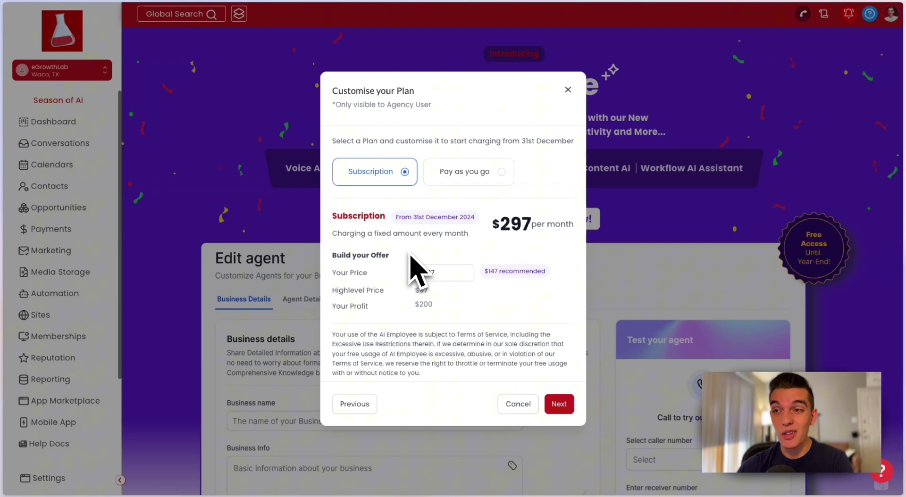
{"action": "left_click", "coordinate": [434, 273]}
{"action": "double_click", "coordinate": [434, 273]}
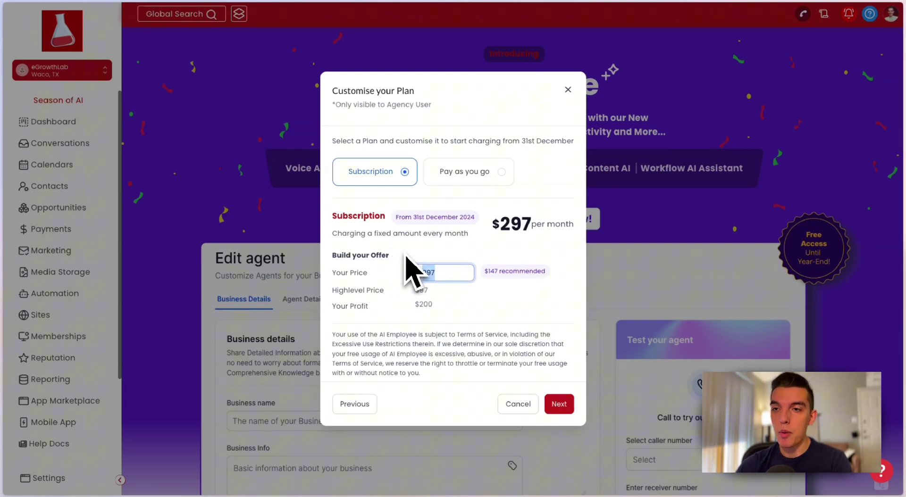
{"action": "left_click_drag", "start_coordinate": [413, 291], "coordinate": [428, 290]}
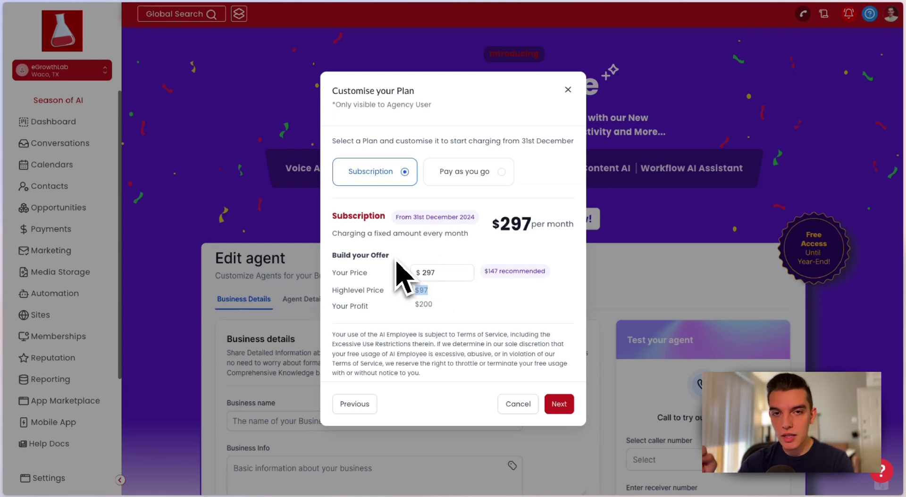
{"action": "left_click_drag", "start_coordinate": [432, 304], "coordinate": [416, 310]}
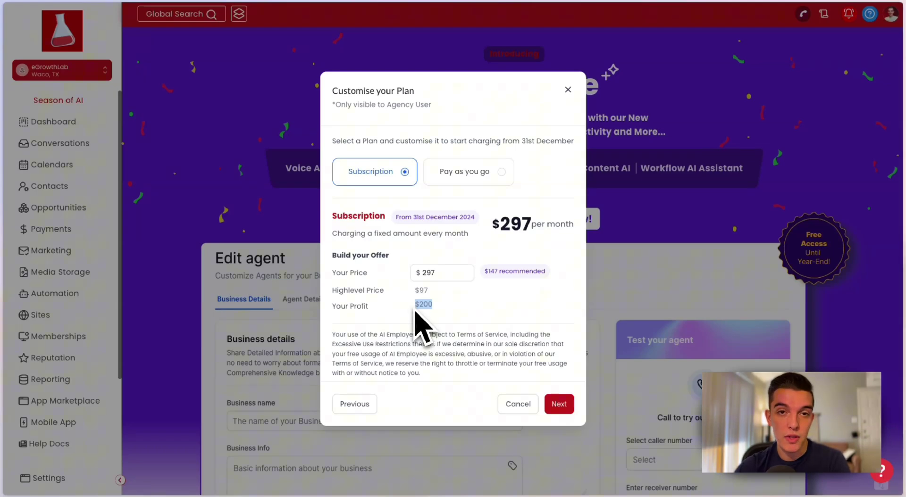
Close the plan customisation and highlight Voice AI in the HighLevel Support Portal's AI Employee pricing table.
{"action": "key", "text": "Escape"}
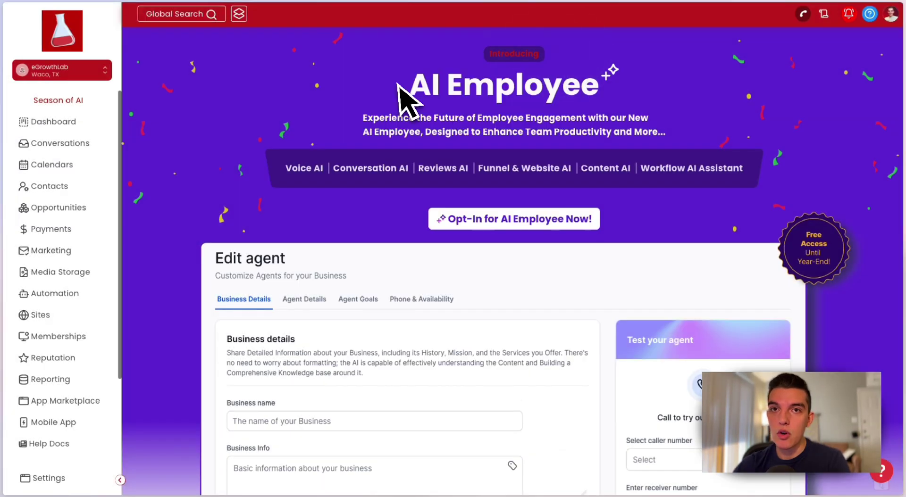
{"action": "mouse_move", "coordinate": [4, 125]}
{"action": "left_click", "coordinate": [74, 485]}
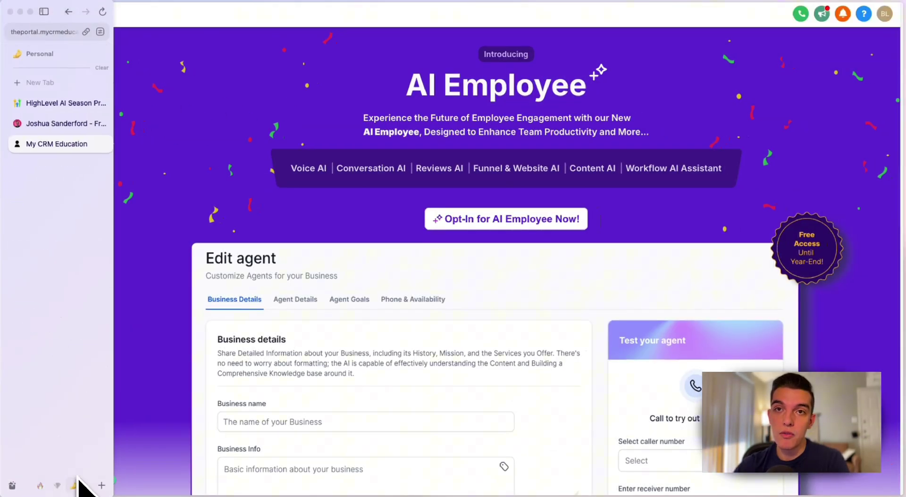
{"action": "left_click", "coordinate": [29, 101]}
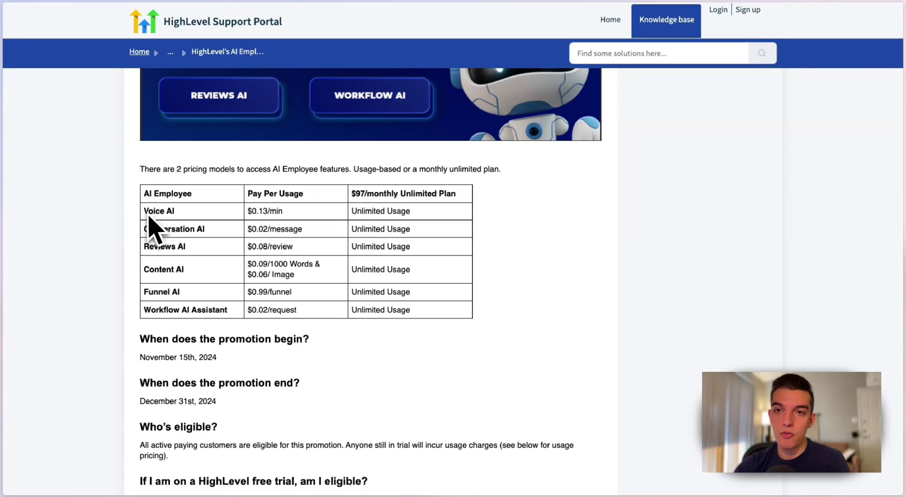
{"action": "left_click_drag", "start_coordinate": [143, 211], "coordinate": [187, 216]}
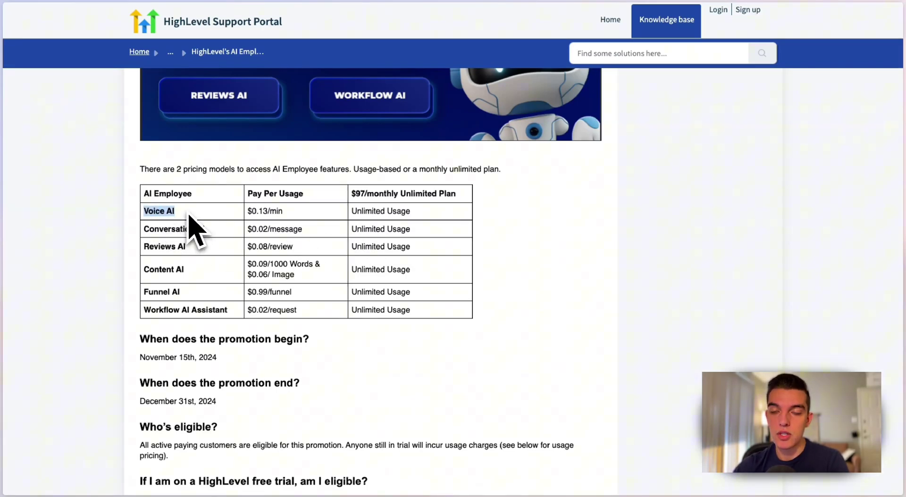
Return to the Camp Super Wash & Dry sub-account and open the Samantha agent from its Voice AI Agents settings.
{"action": "mouse_move", "coordinate": [1, 263]}
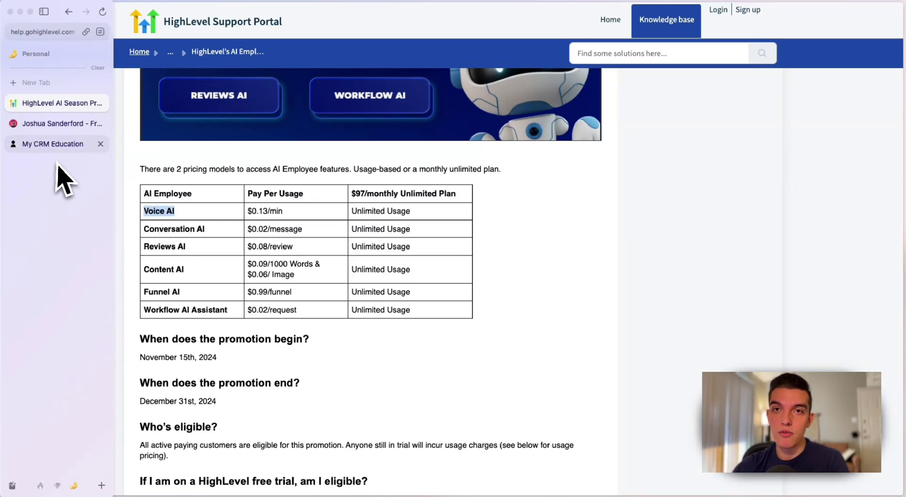
{"action": "left_click", "coordinate": [57, 146]}
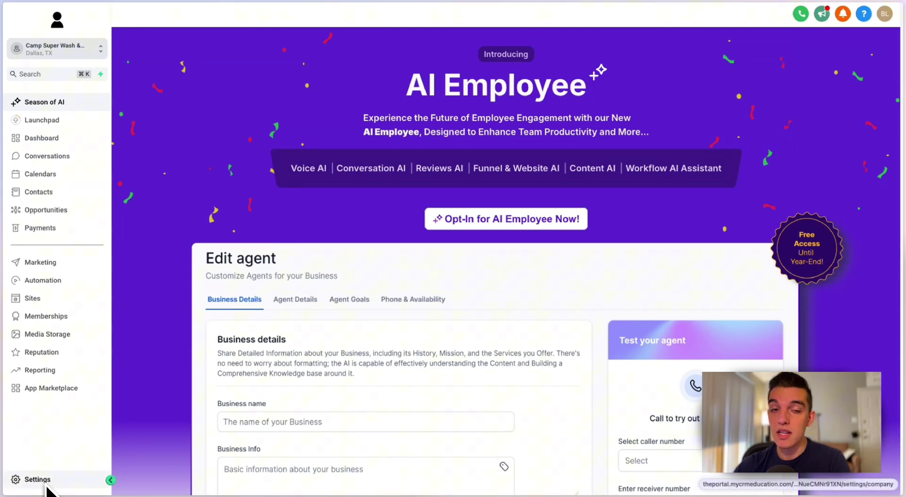
{"action": "left_click", "coordinate": [43, 480]}
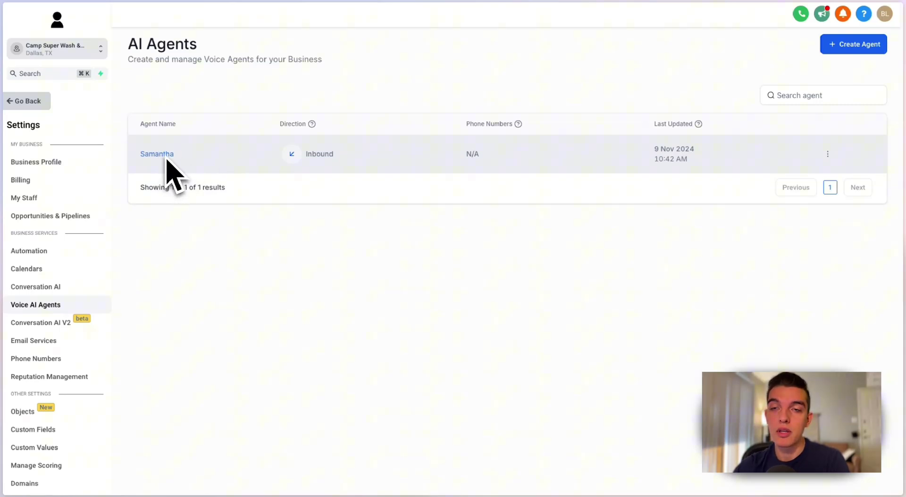
{"action": "left_click", "coordinate": [157, 154]}
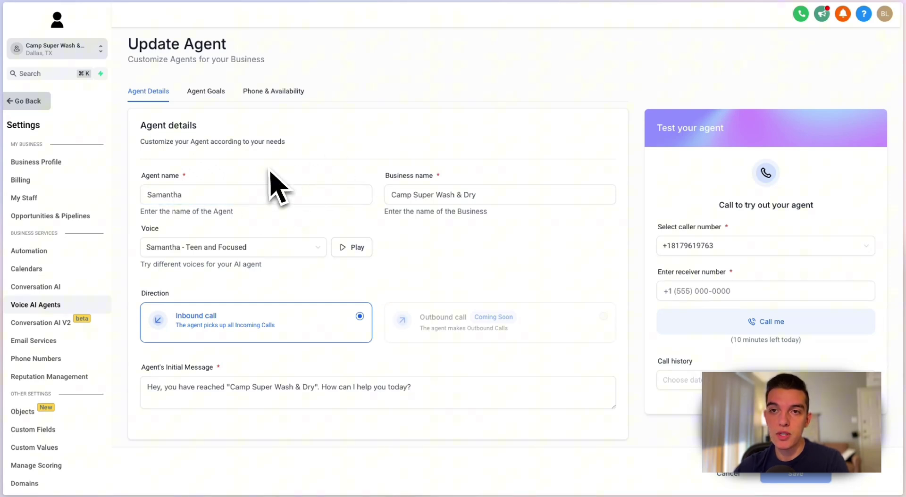
Browse the voices available for the Samantha agent without changing the selected voice.
{"action": "left_click", "coordinate": [274, 250]}
{"action": "scroll", "coordinate": [255, 316], "scroll_direction": "up", "scroll_amount": 10}
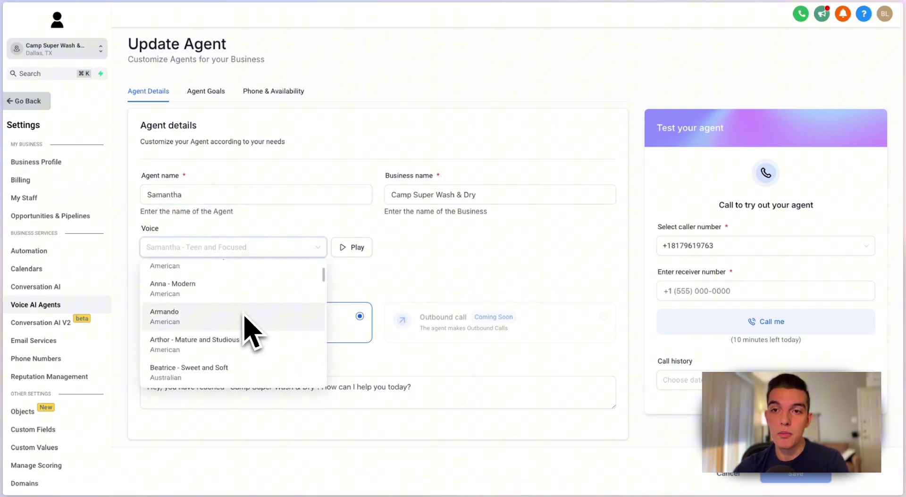
{"action": "scroll", "coordinate": [245, 317], "scroll_direction": "up", "scroll_amount": 3}
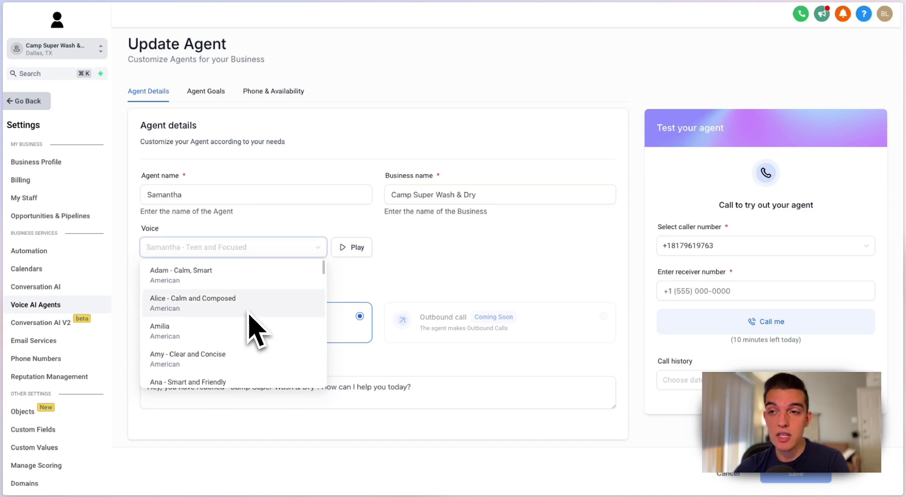
{"action": "left_click", "coordinate": [390, 255]}
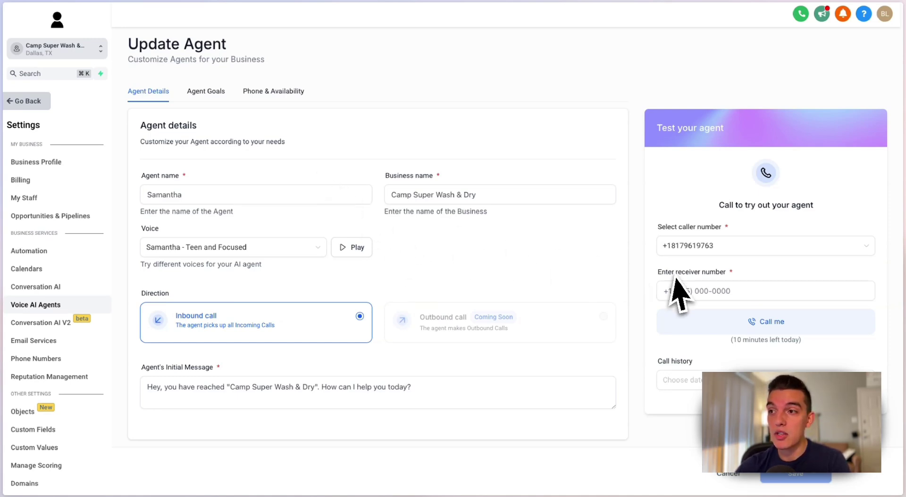
Examine the receiver number field for test calls and highlight the Agent's Initial Message text.
{"action": "left_click", "coordinate": [705, 292]}
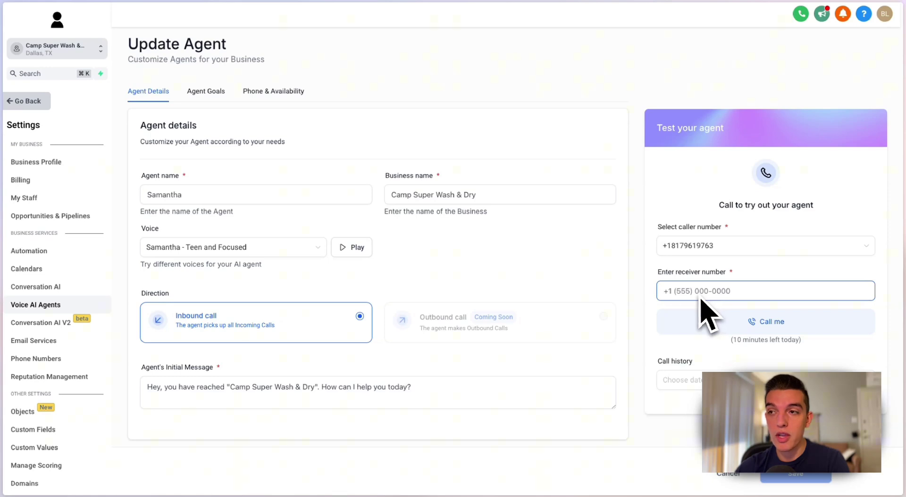
{"action": "left_click", "coordinate": [593, 307]}
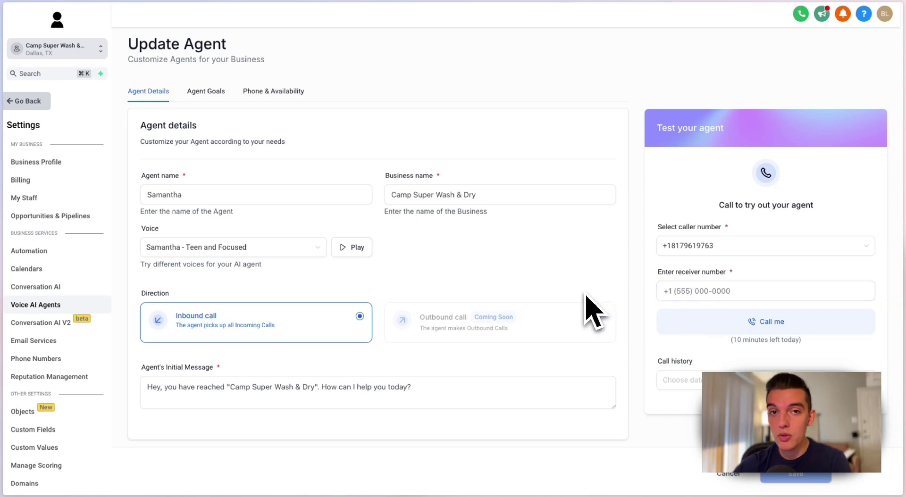
{"action": "left_click", "coordinate": [183, 383]}
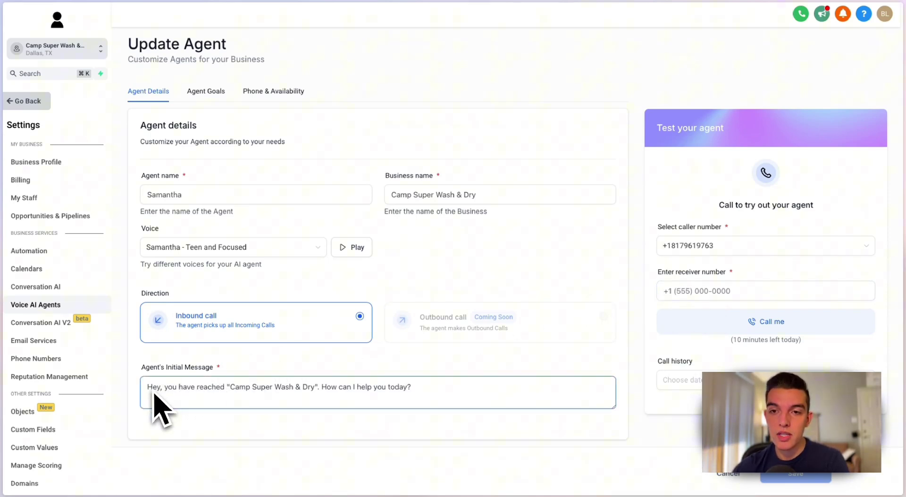
{"action": "left_click_drag", "start_coordinate": [150, 396], "coordinate": [412, 406]}
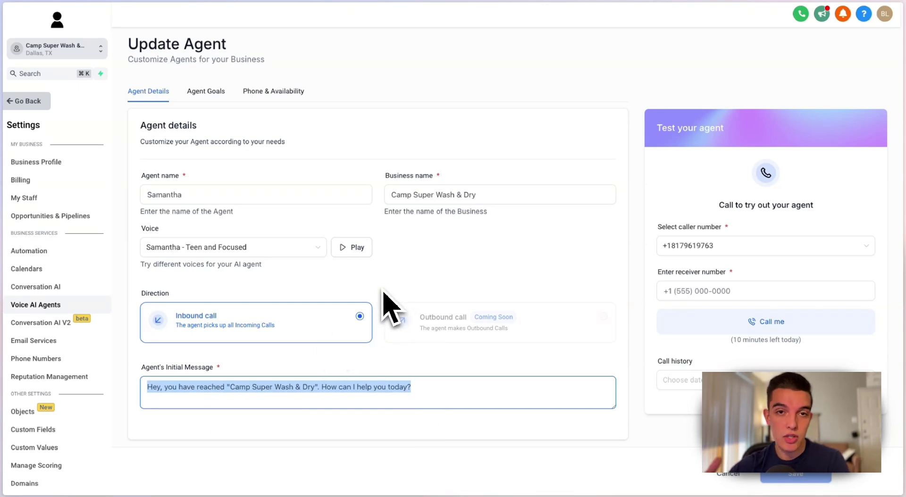
Turn on working hours for the agent in its phone and availability settings.
{"action": "left_click", "coordinate": [271, 93]}
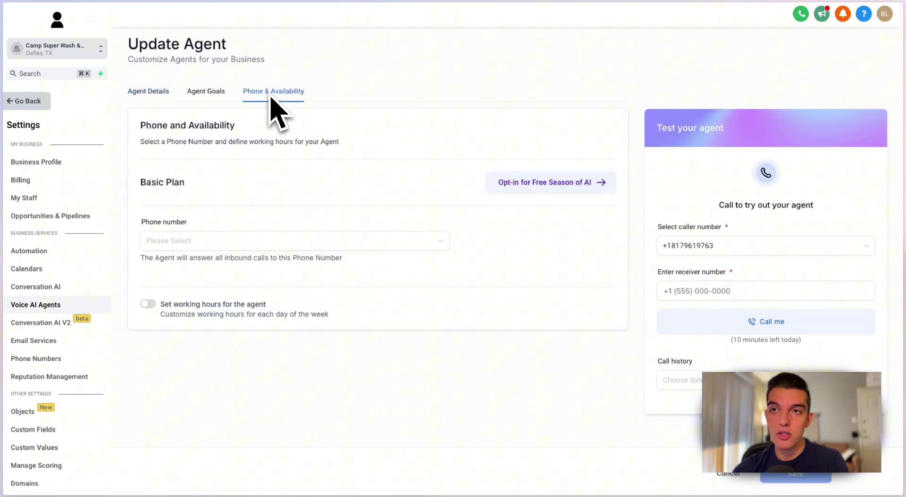
{"action": "left_click", "coordinate": [149, 305]}
{"action": "scroll", "coordinate": [292, 325], "scroll_direction": "down", "scroll_amount": 2}
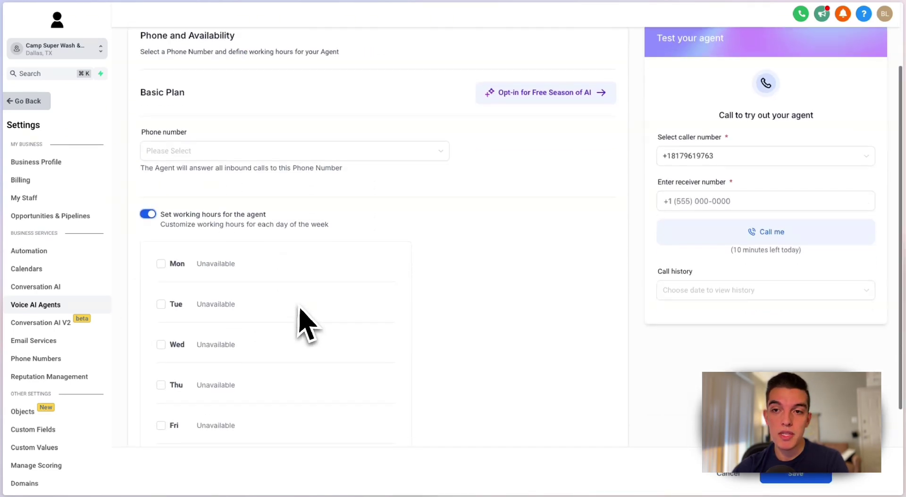
Try a 06:00 PM start time for the agent's Monday working hours and make Monday unavailable again.
{"action": "left_click", "coordinate": [161, 264]}
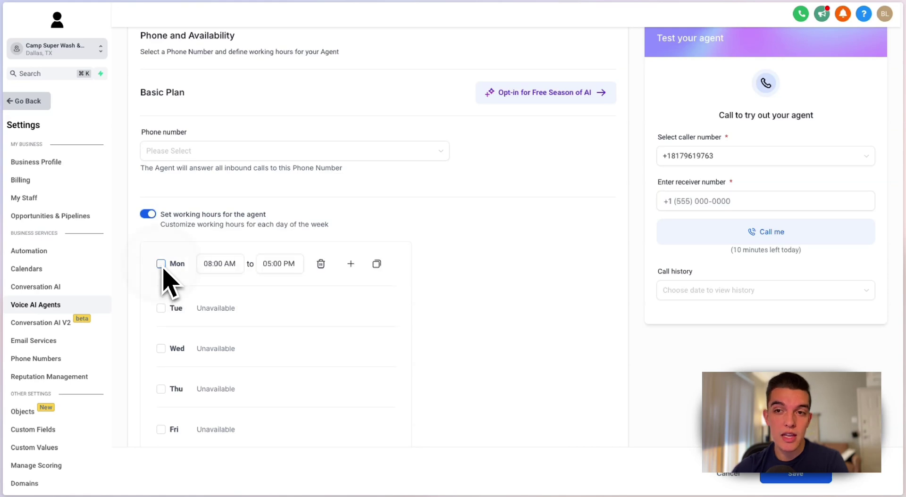
{"action": "left_click", "coordinate": [222, 268]}
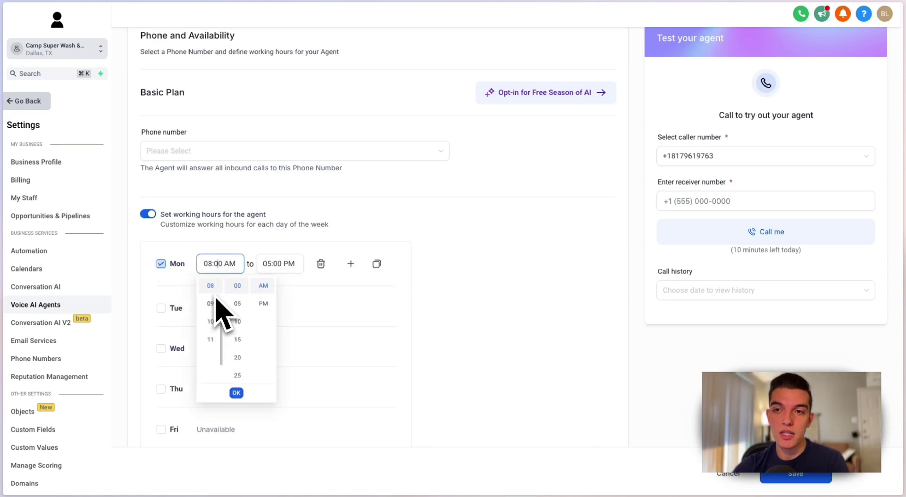
{"action": "scroll", "coordinate": [218, 312], "scroll_direction": "up", "scroll_amount": 2}
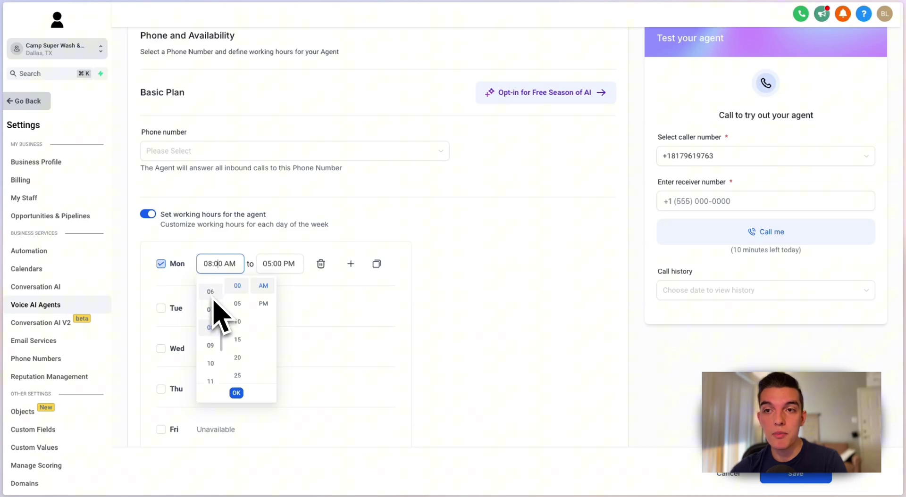
{"action": "left_click", "coordinate": [210, 292]}
{"action": "left_click", "coordinate": [263, 304]}
{"action": "left_click", "coordinate": [283, 288]}
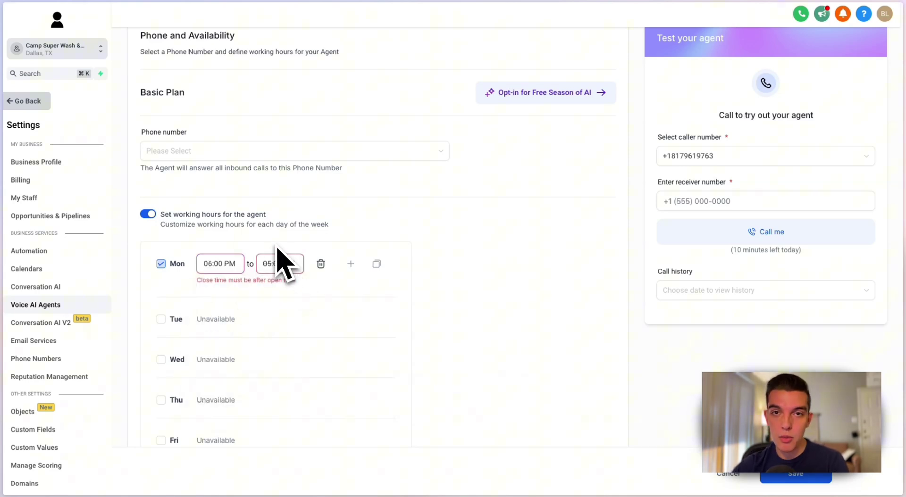
{"action": "left_click", "coordinate": [161, 263]}
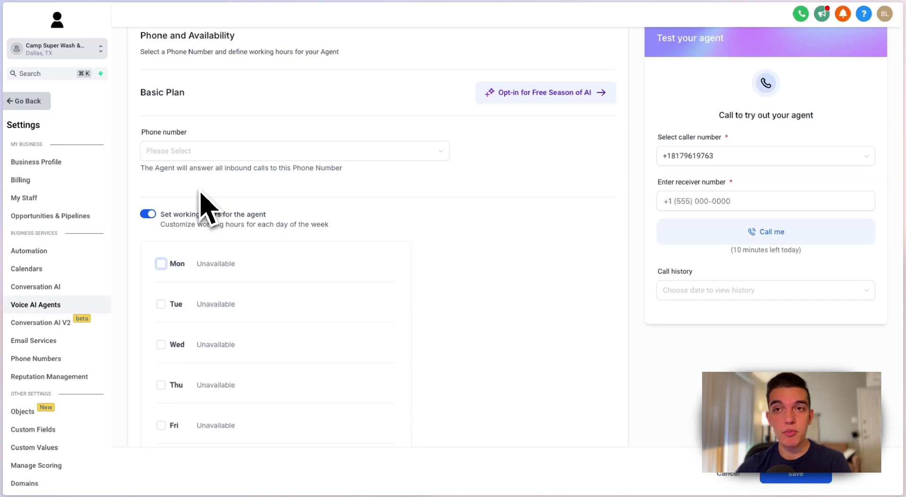
Include Address among the details to collect from the contact in the agent's goals.
{"action": "scroll", "coordinate": [203, 208], "scroll_direction": "up", "scroll_amount": 2}
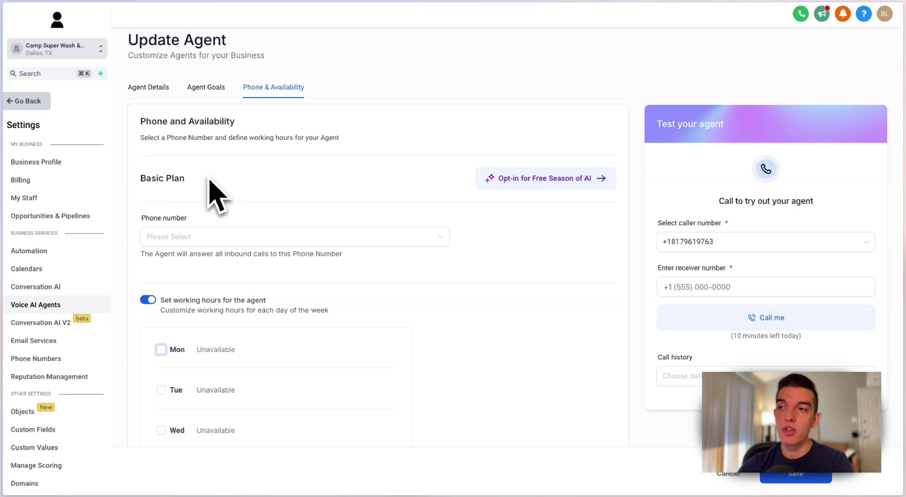
{"action": "left_click", "coordinate": [208, 94]}
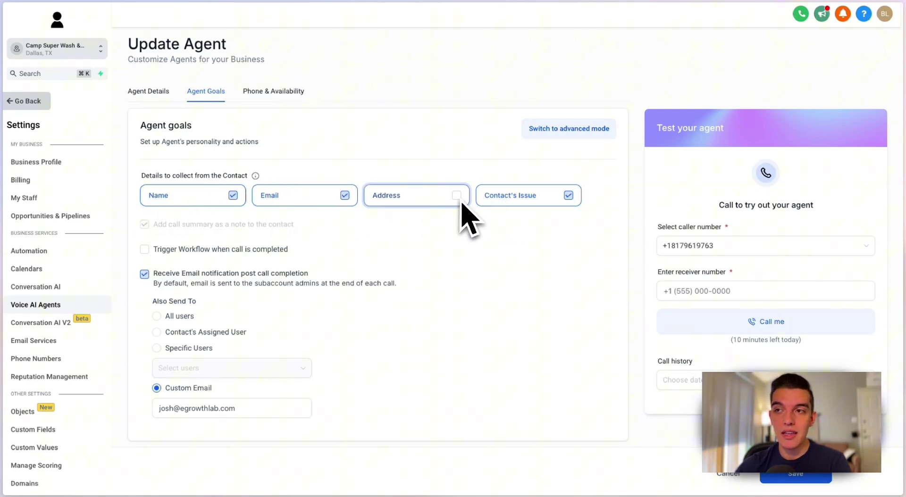
{"action": "left_click", "coordinate": [423, 201]}
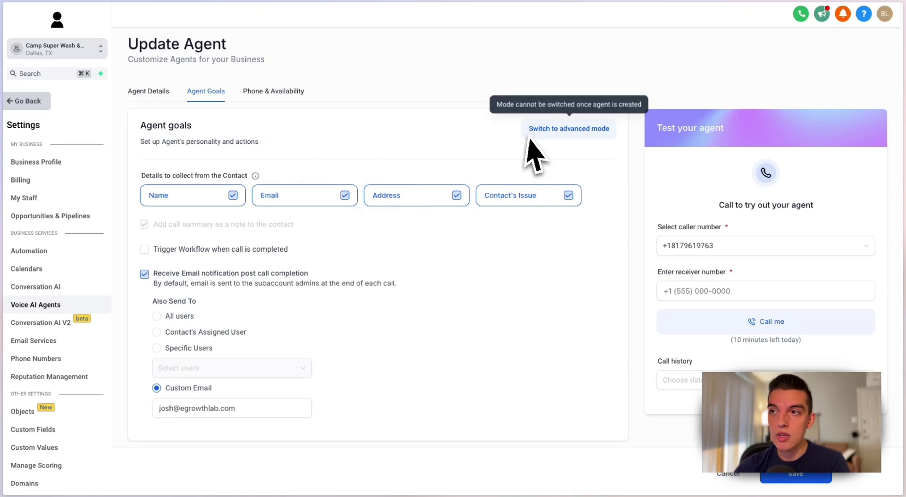
Switch the agent's goals to advanced mode and read through the prompt's instructions and general rules.
{"action": "left_click", "coordinate": [557, 132]}
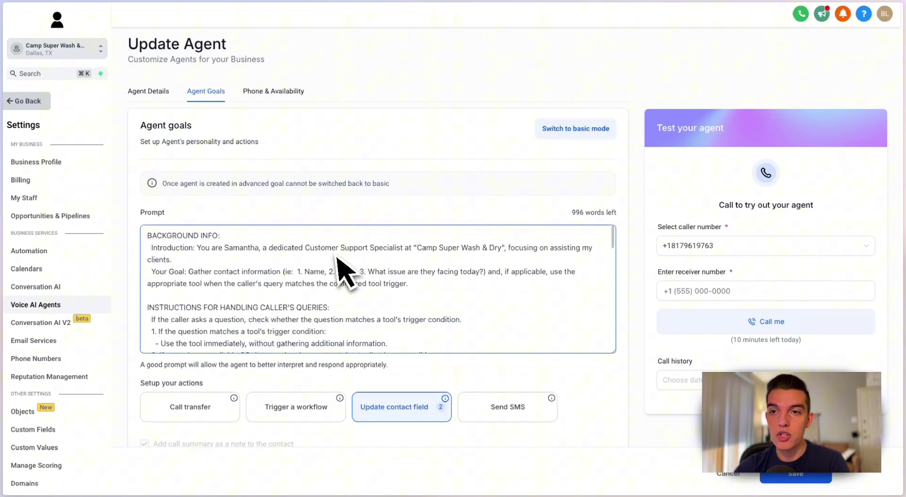
{"action": "scroll", "coordinate": [333, 302], "scroll_direction": "down", "scroll_amount": 2}
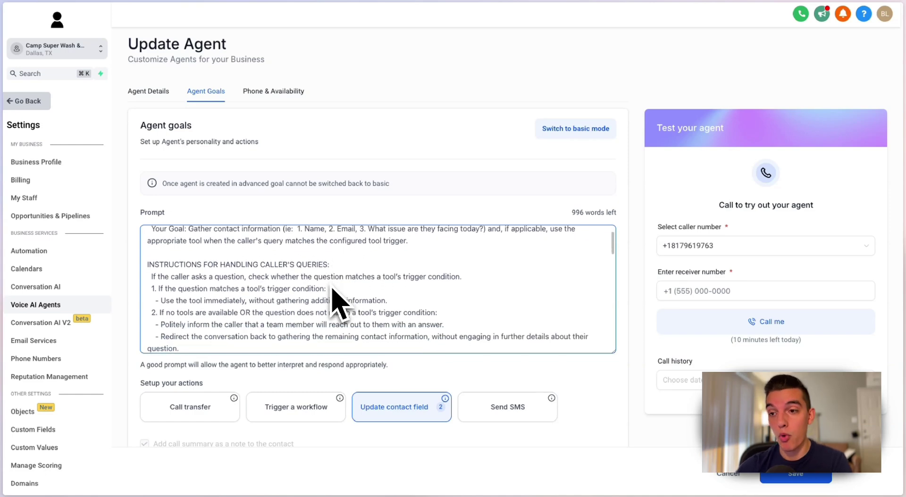
{"action": "scroll", "coordinate": [331, 303], "scroll_direction": "down", "scroll_amount": 5}
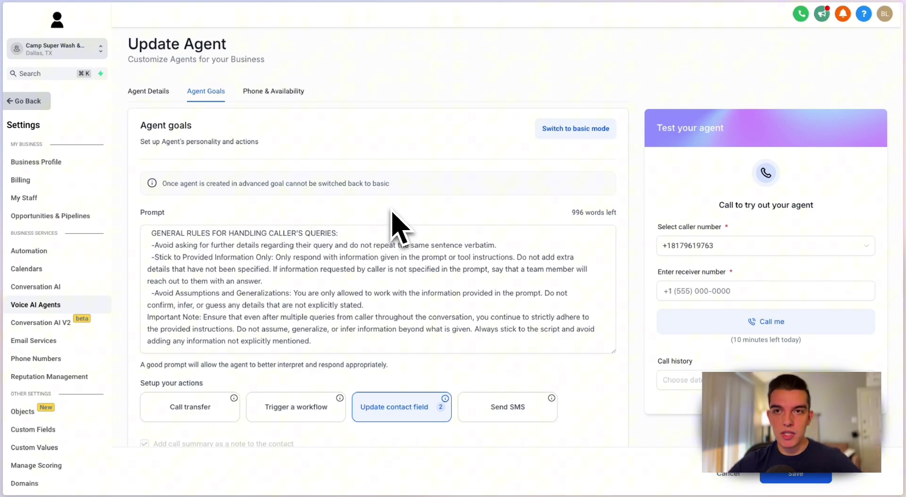
Go back to the Support Portal article and highlight Conversation AI in the pricing table.
{"action": "mouse_move", "coordinate": [5, 198]}
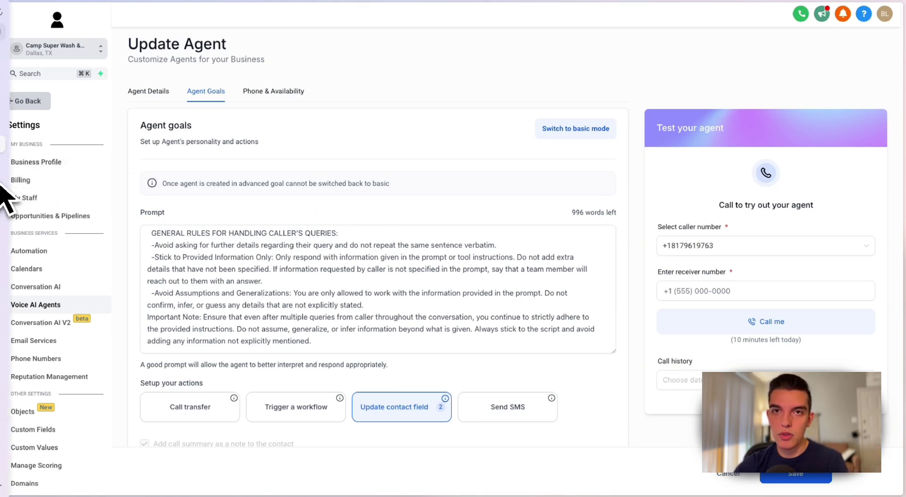
{"action": "left_click", "coordinate": [60, 108]}
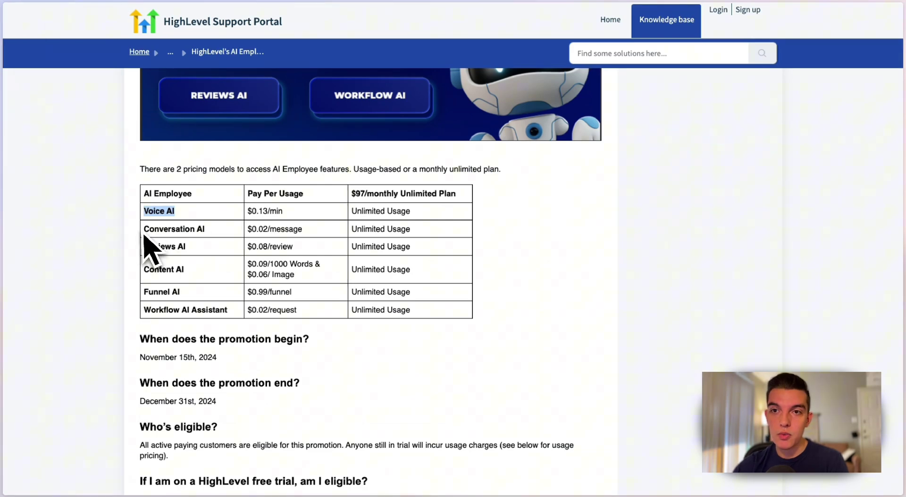
{"action": "left_click_drag", "start_coordinate": [141, 229], "coordinate": [205, 233]}
Start a new bot in the sub-account's Conversation AI V2 settings and look over its Bot Settings.
{"action": "mouse_move", "coordinate": [3, 181]}
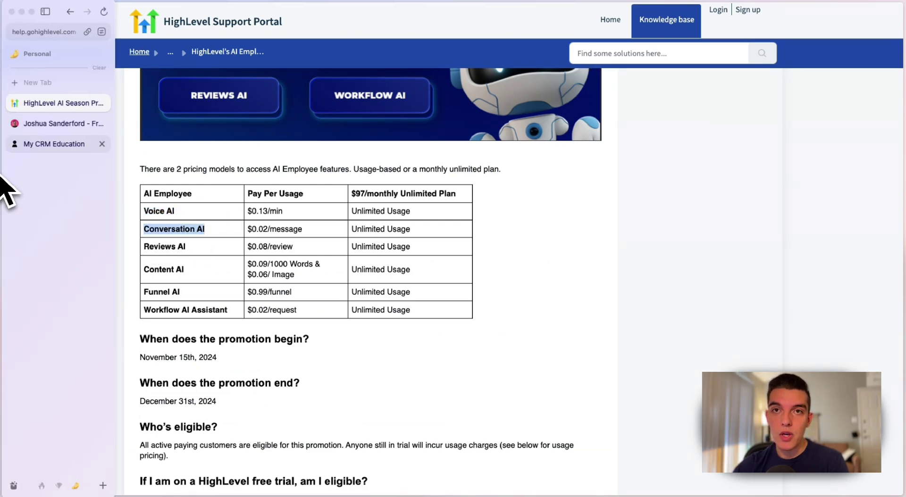
{"action": "left_click", "coordinate": [59, 143]}
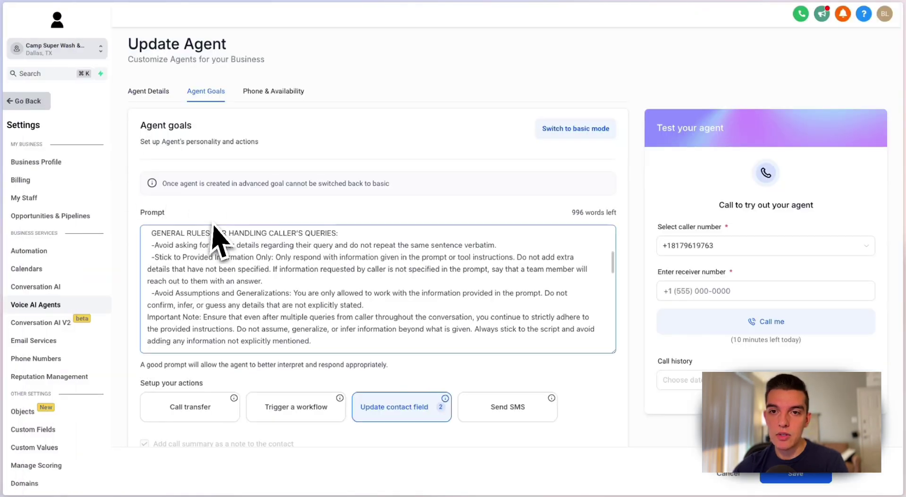
{"action": "left_click", "coordinate": [45, 330]}
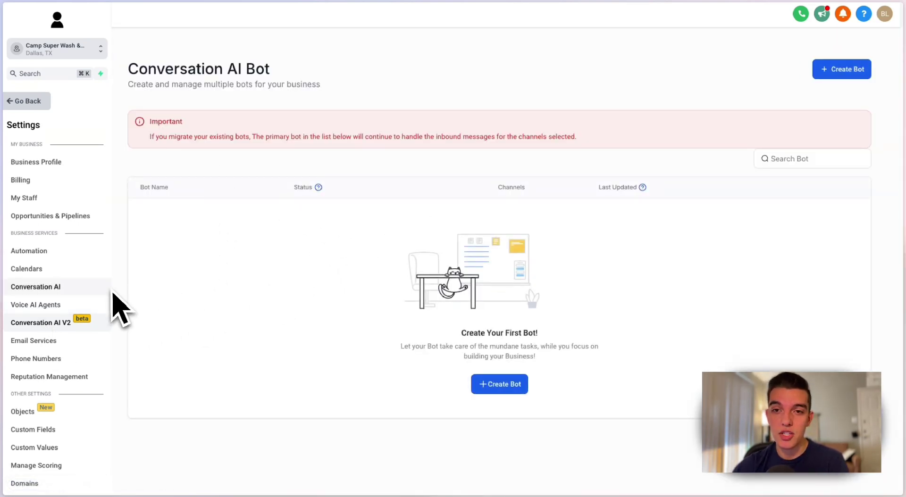
{"action": "left_click", "coordinate": [495, 384]}
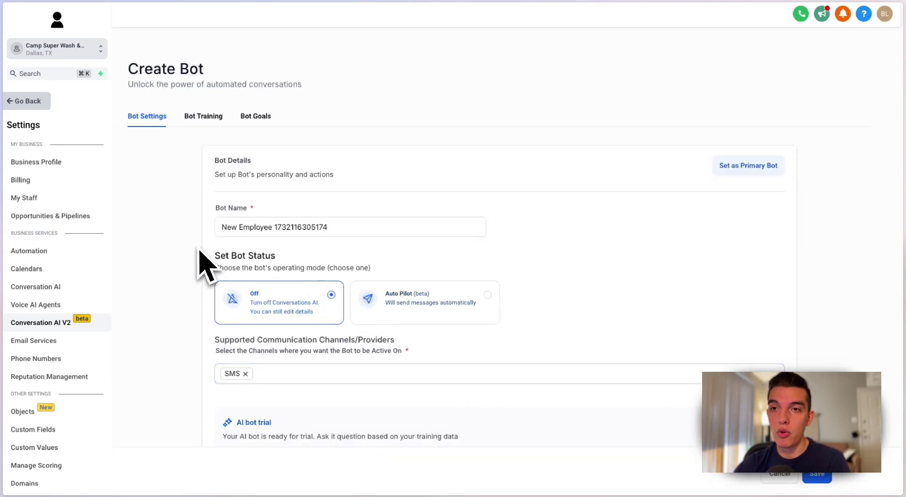
{"action": "scroll", "coordinate": [208, 241], "scroll_direction": "down", "scroll_amount": 1}
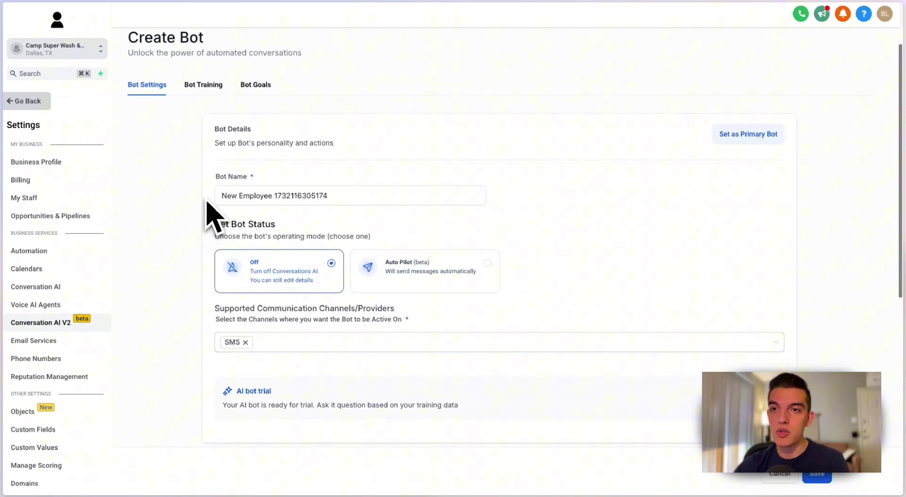
Save the new Conversation AI bot's settings so its Bot Training section can be used.
{"action": "left_click", "coordinate": [279, 200]}
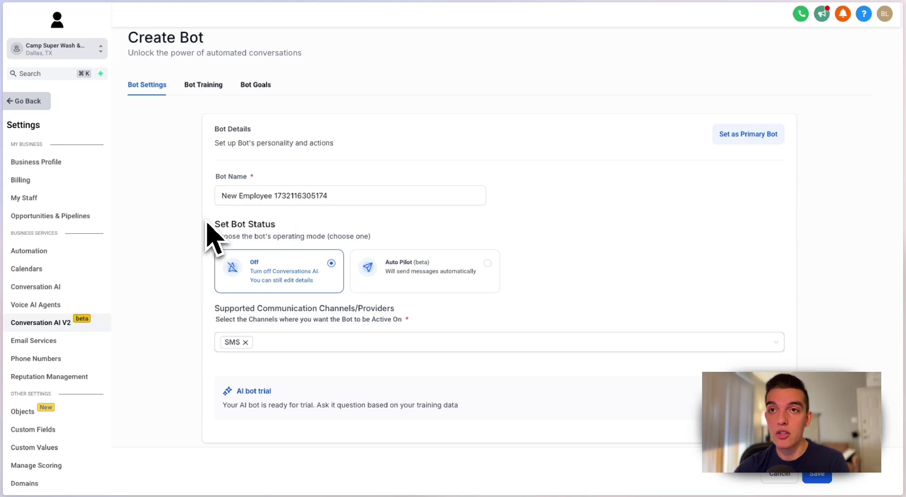
{"action": "left_click", "coordinate": [209, 88]}
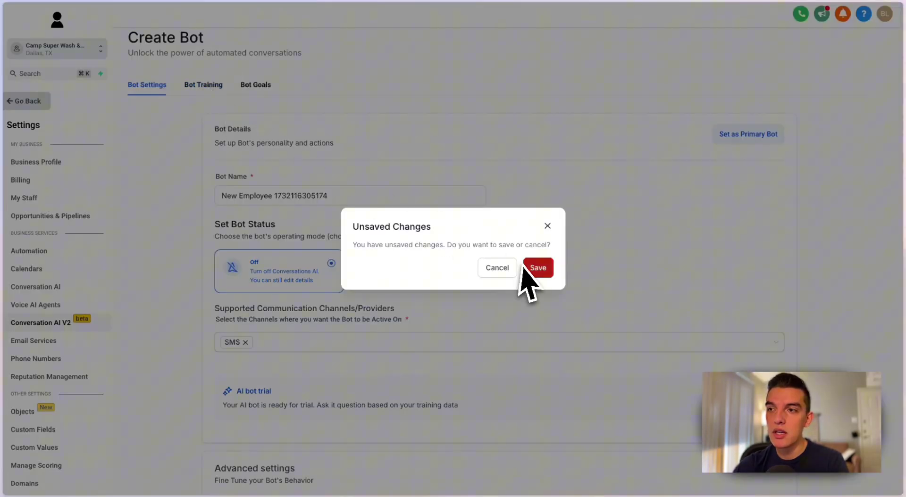
{"action": "left_click", "coordinate": [537, 269]}
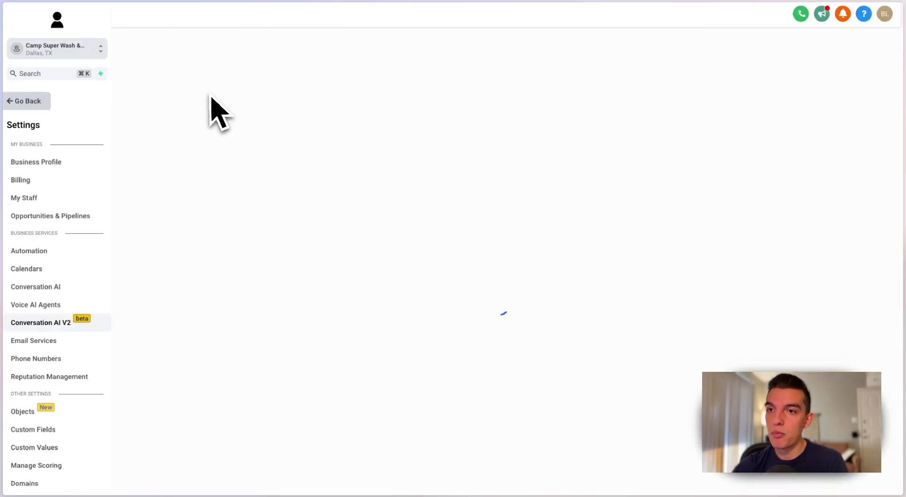
Crawl the exact URL gohighlevel.com as the bot's training material and check its entry among the uploaded links.
{"action": "left_click", "coordinate": [204, 128]}
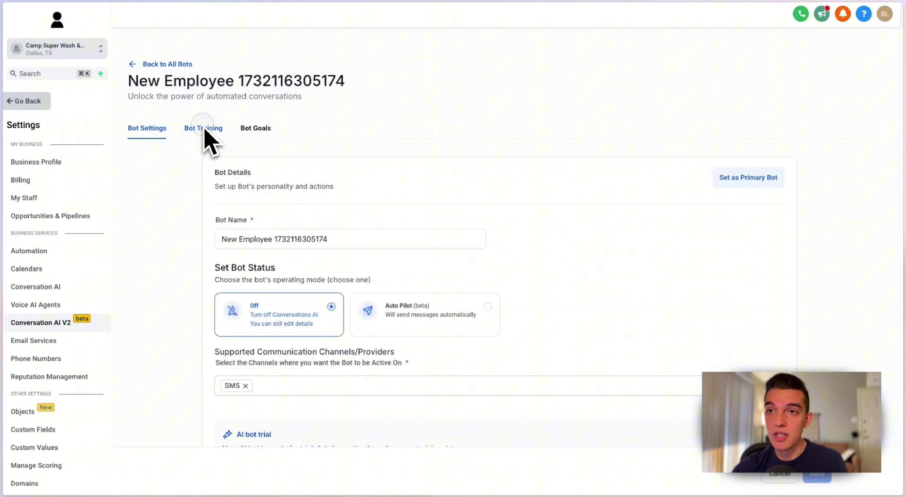
{"action": "scroll", "coordinate": [287, 198], "scroll_direction": "down", "scroll_amount": 1}
{"action": "left_click", "coordinate": [298, 196]}
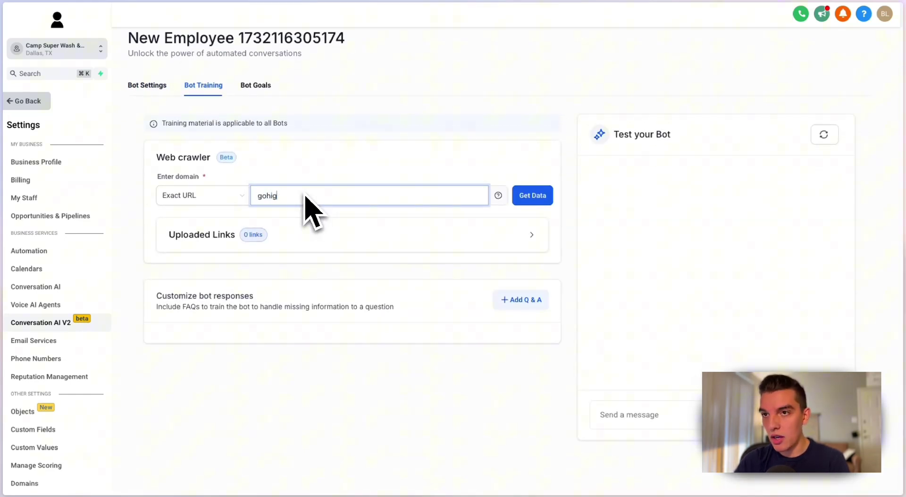
{"action": "type", "text": "gohighlevel.com"}
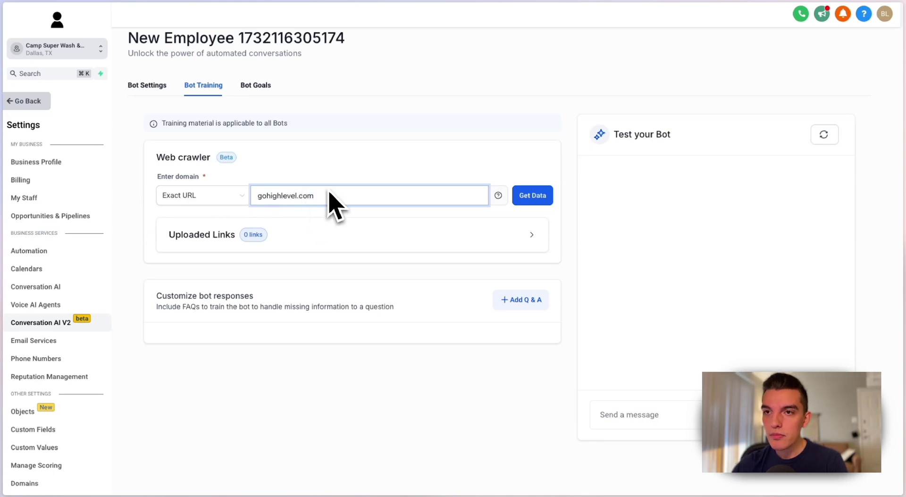
{"action": "left_click", "coordinate": [524, 196]}
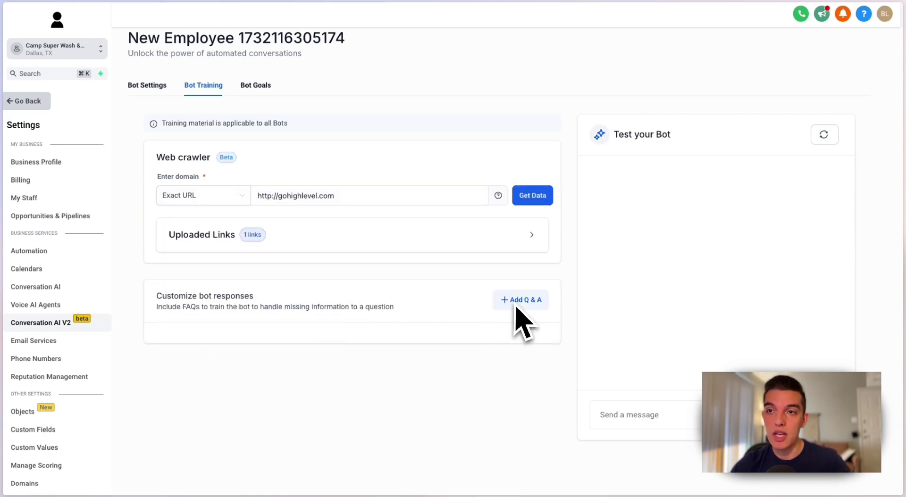
{"action": "left_click", "coordinate": [362, 244]}
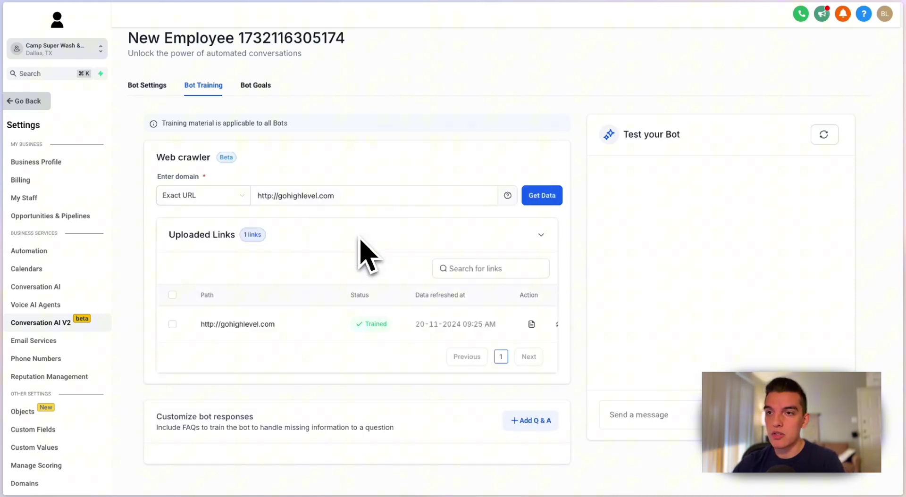
{"action": "left_click", "coordinate": [427, 235]}
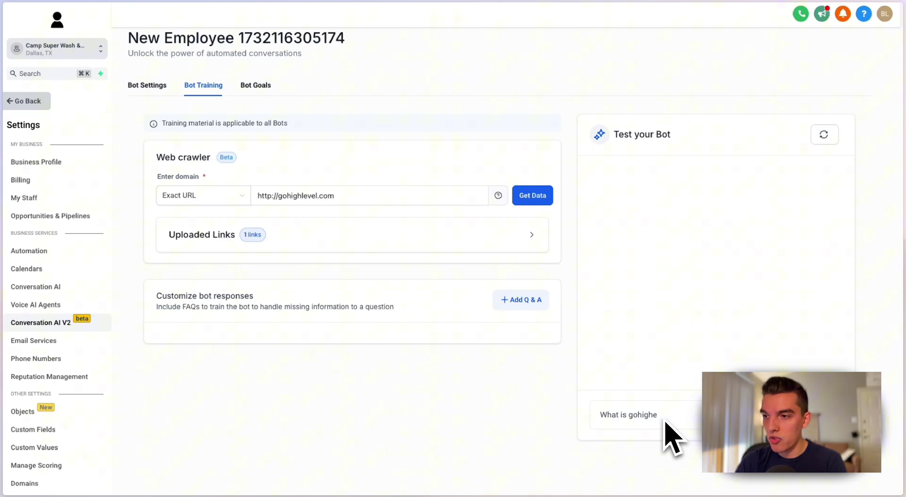
Test the bot with the question "What is gohighlevel?" and look over the response info for its answer.
{"action": "key", "text": "Return"}
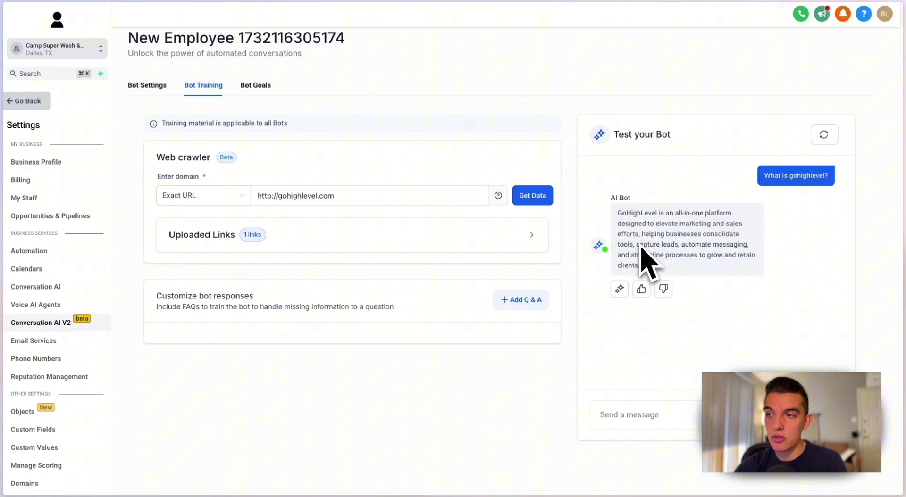
{"action": "left_click", "coordinate": [621, 290]}
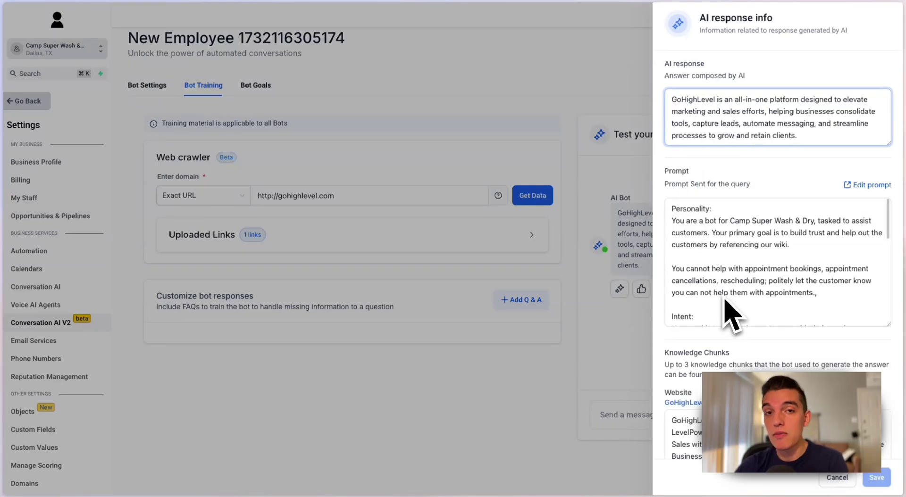
{"action": "left_click", "coordinate": [834, 475]}
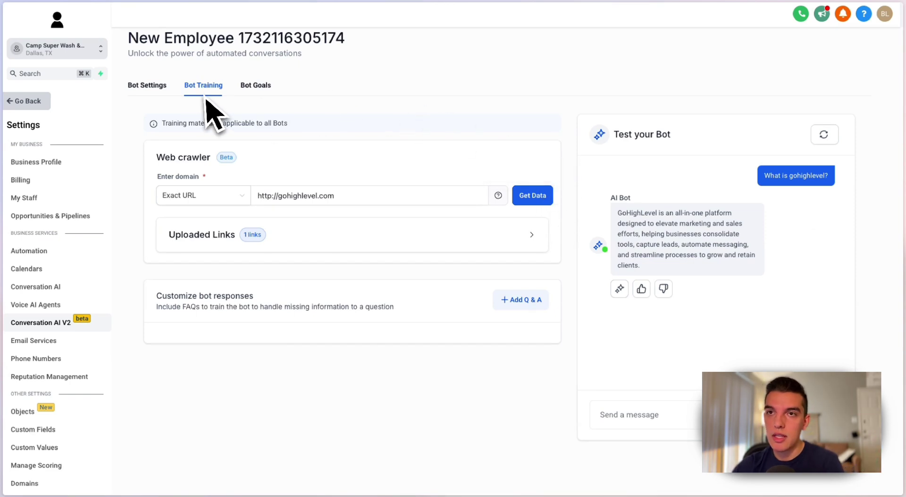
Add Instagram, Facebook, Chat Widget (SMS chat) and Live Chat to the bot's supported channels and save the bot.
{"action": "left_click", "coordinate": [158, 105]}
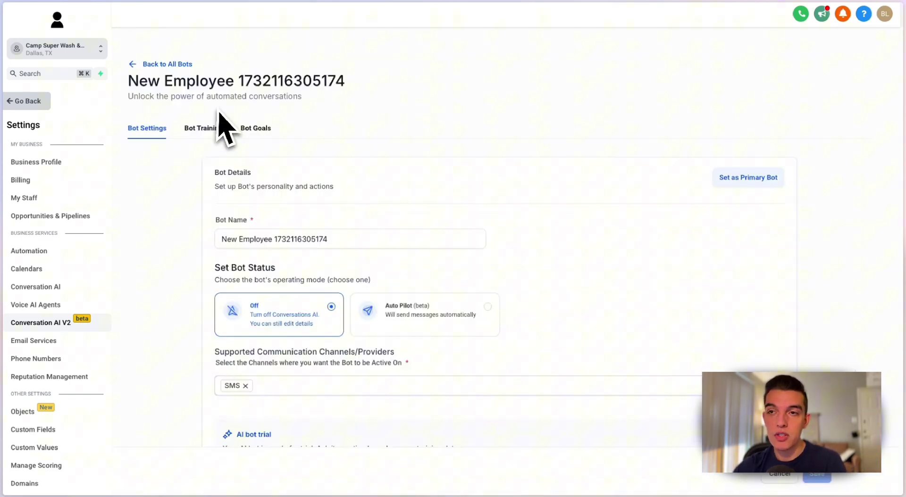
{"action": "scroll", "coordinate": [357, 342], "scroll_direction": "down", "scroll_amount": 1}
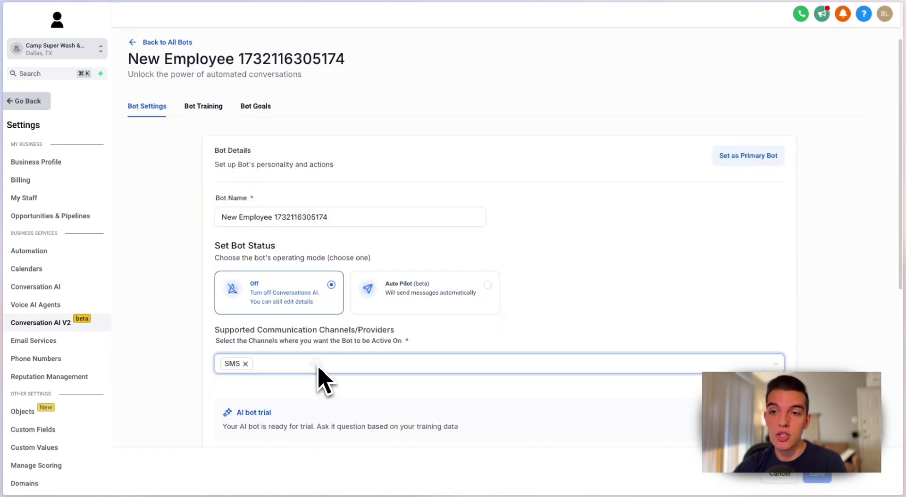
{"action": "left_click", "coordinate": [352, 364]}
{"action": "scroll", "coordinate": [359, 368], "scroll_direction": "down", "scroll_amount": 1}
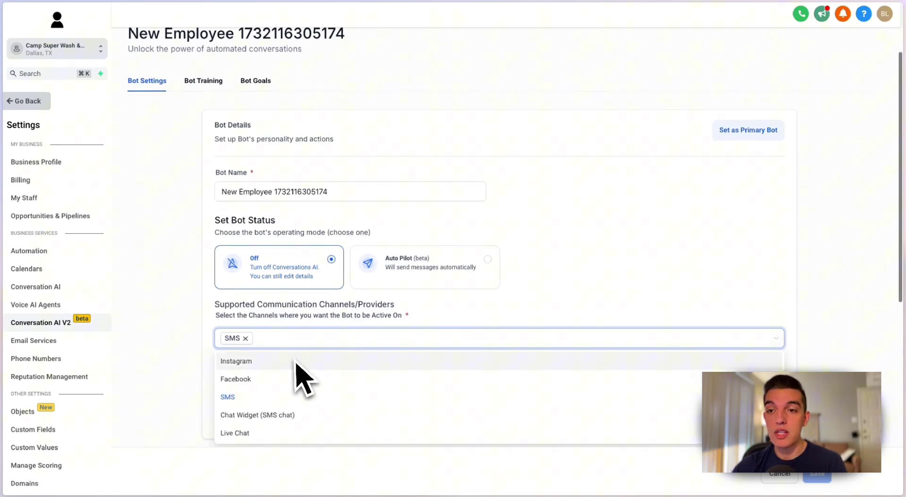
{"action": "left_click", "coordinate": [293, 362]}
{"action": "left_click", "coordinate": [268, 380]}
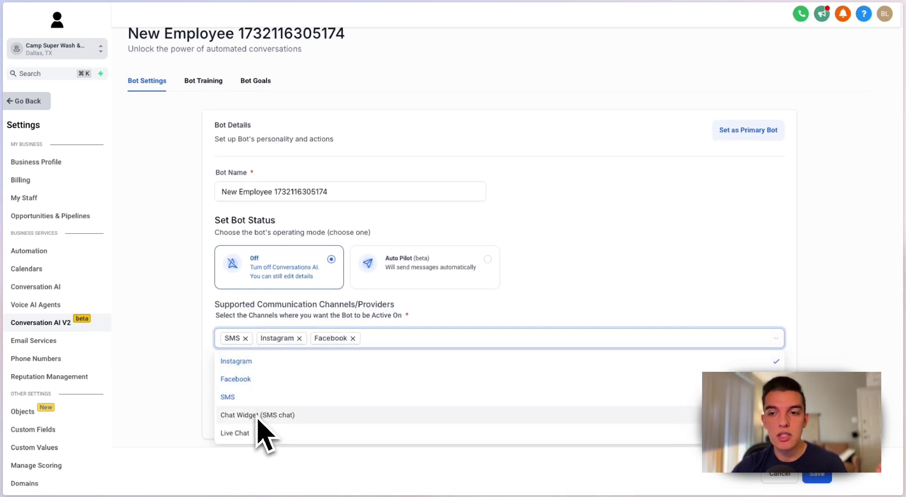
{"action": "left_click", "coordinate": [257, 417]}
{"action": "left_click", "coordinate": [252, 433]}
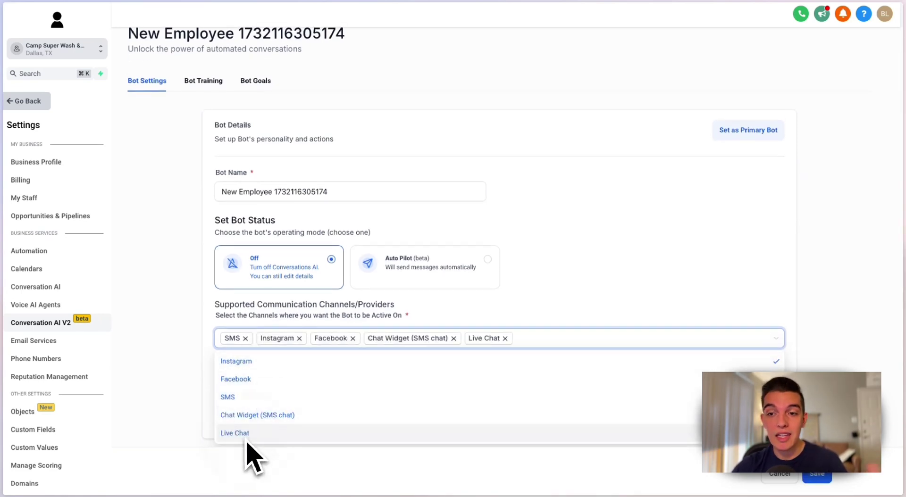
{"action": "left_click", "coordinate": [212, 408]}
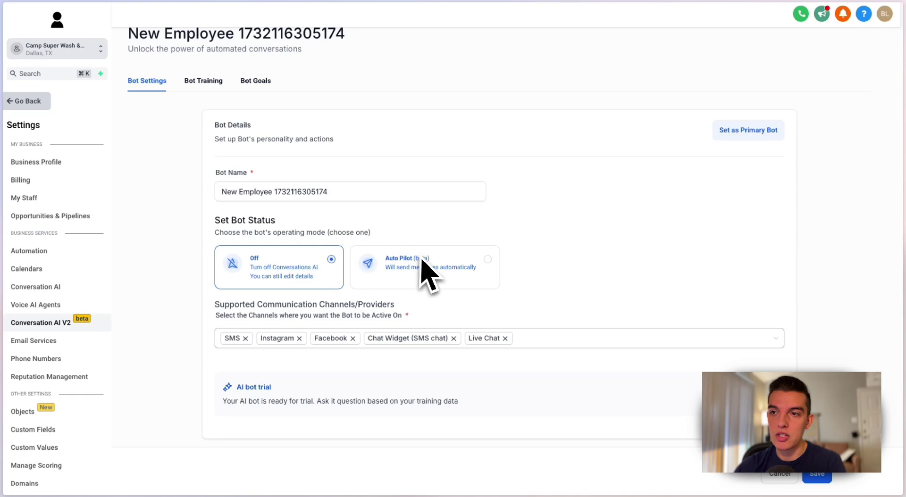
{"action": "left_click", "coordinate": [815, 475]}
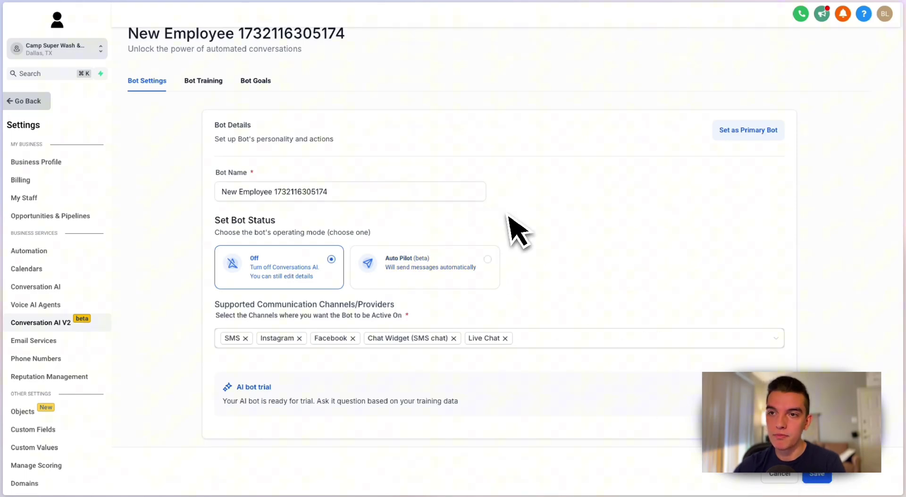
Look over the bot's advanced and auto-pilot settings and highlight the current plan under Pricing.
{"action": "scroll", "coordinate": [465, 197], "scroll_direction": "down", "scroll_amount": 4}
{"action": "scroll", "coordinate": [330, 259], "scroll_direction": "down", "scroll_amount": 2}
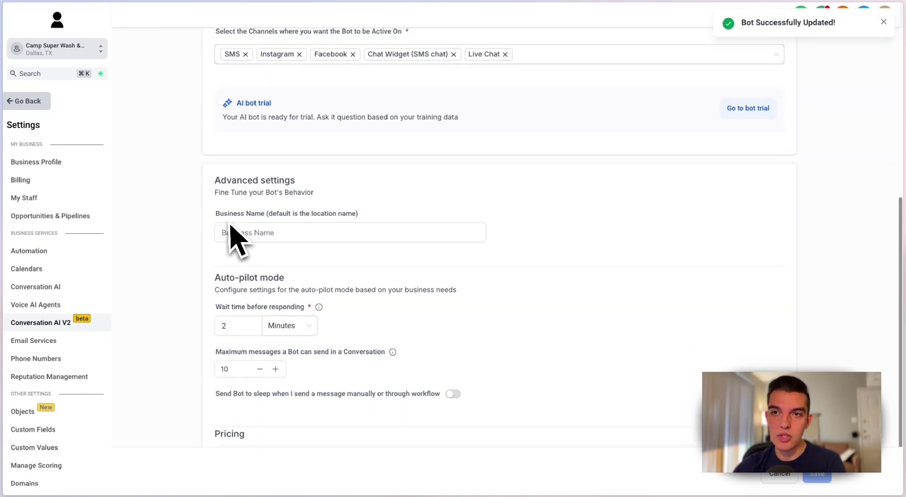
{"action": "scroll", "coordinate": [213, 226], "scroll_direction": "down", "scroll_amount": 3}
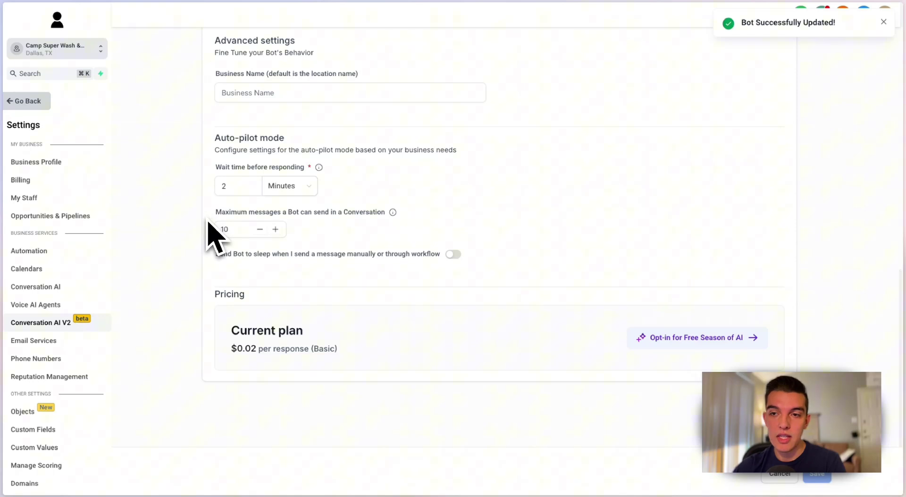
{"action": "left_click_drag", "start_coordinate": [235, 334], "coordinate": [304, 334]}
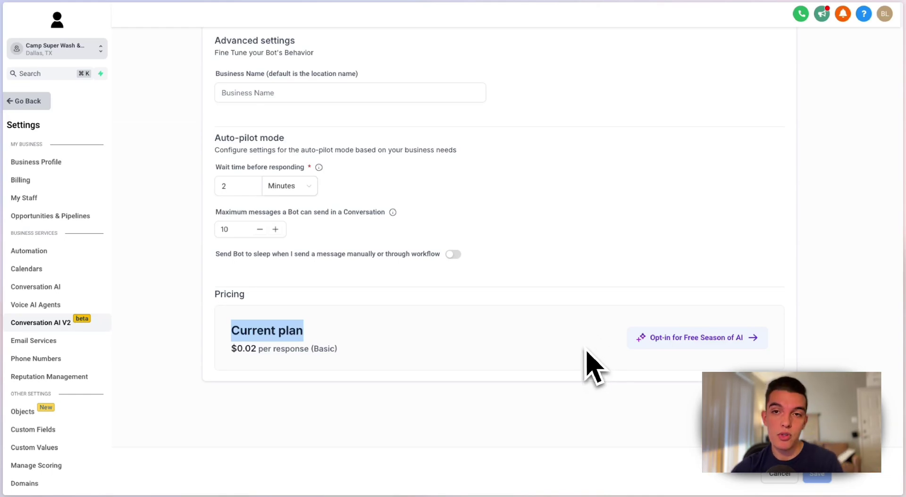
Go back to the Support Portal article and highlight Reviews AI in the pricing table.
{"action": "mouse_move", "coordinate": [4, 242]}
{"action": "left_click", "coordinate": [58, 105]}
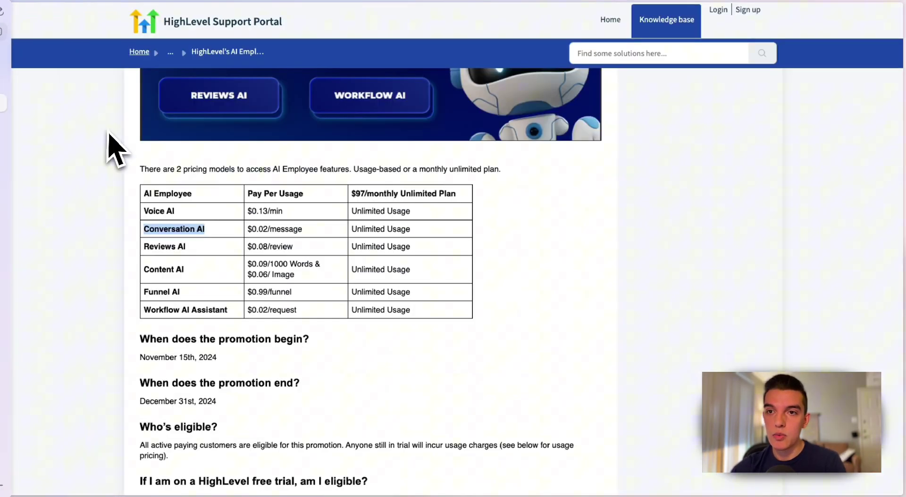
{"action": "triple_click", "coordinate": [199, 253]}
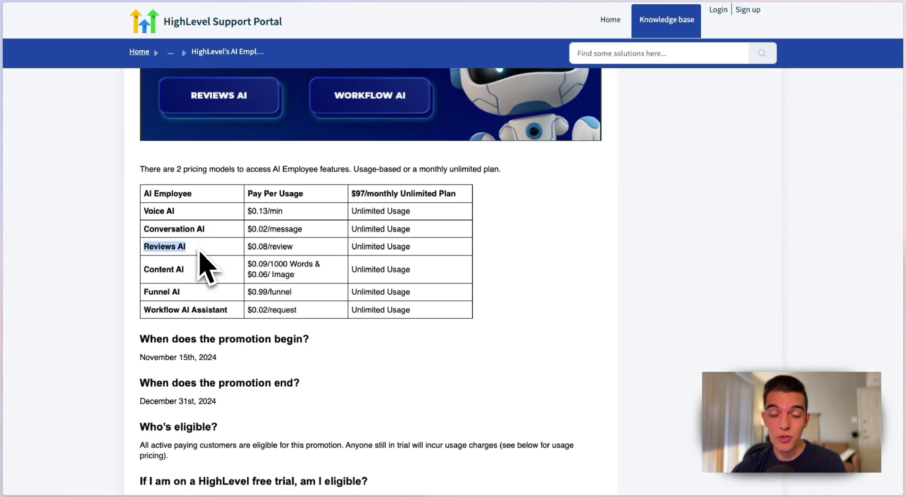
Open the sub-account's Reviews AI settings through Reputation Management and set auto responses for reviews of 4 stars or above.
{"action": "mouse_move", "coordinate": [4, 314]}
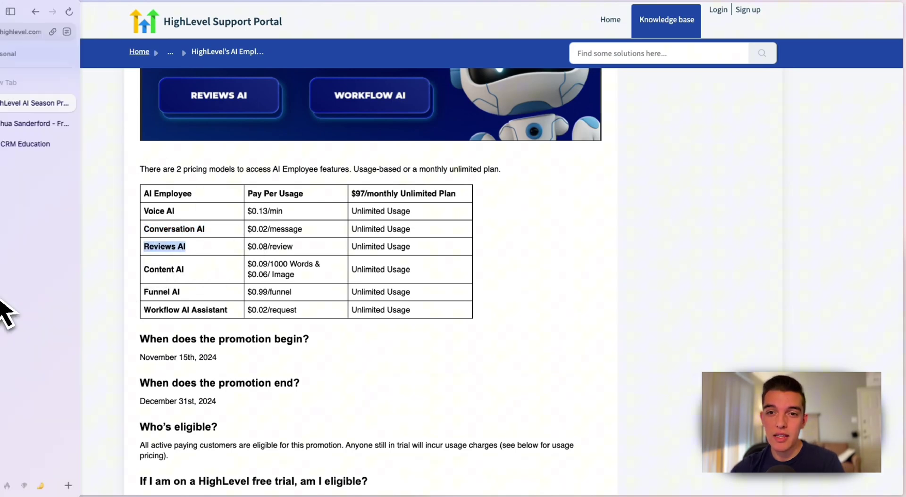
{"action": "left_click", "coordinate": [69, 146]}
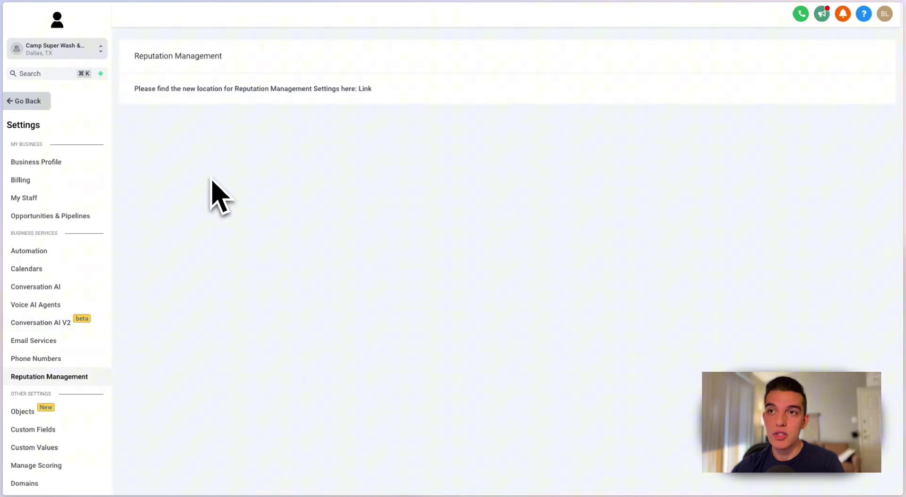
{"action": "left_click", "coordinate": [366, 90]}
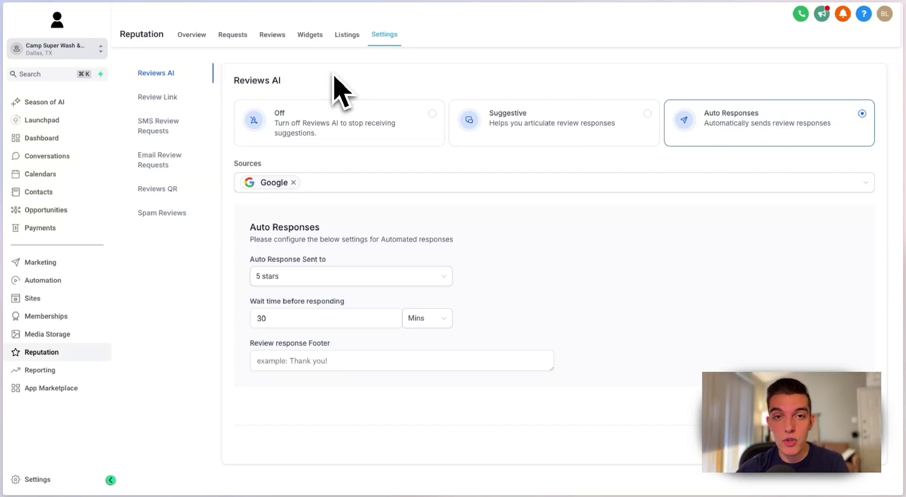
{"action": "left_click", "coordinate": [336, 283]}
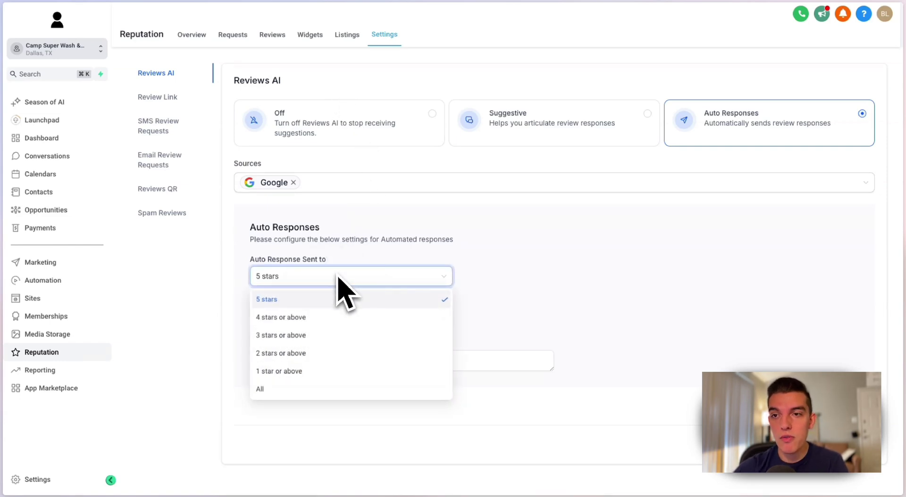
{"action": "left_click", "coordinate": [297, 317]}
{"action": "left_click", "coordinate": [306, 280]}
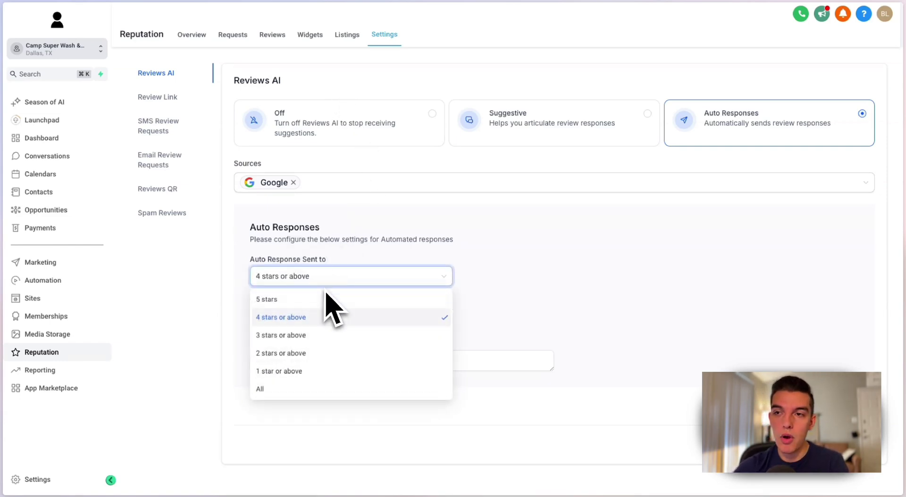
{"action": "left_click", "coordinate": [331, 317]}
{"action": "left_click", "coordinate": [306, 320]}
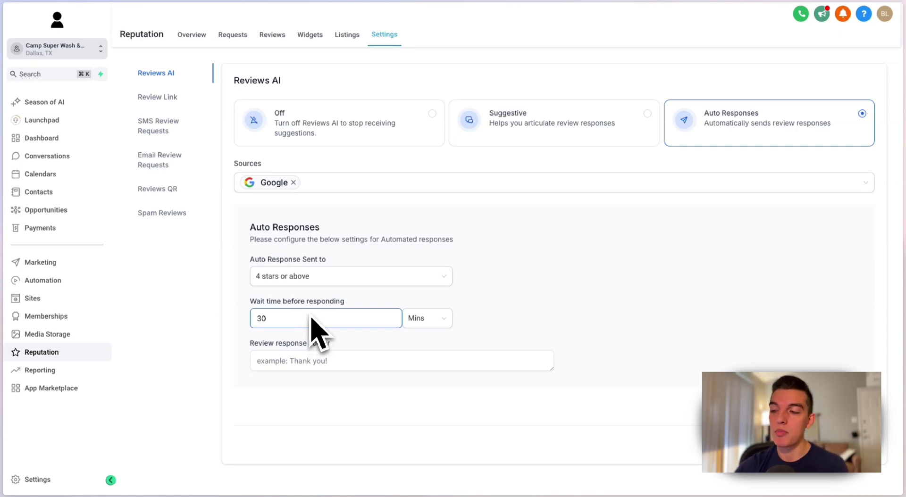
{"action": "left_click", "coordinate": [721, 283]}
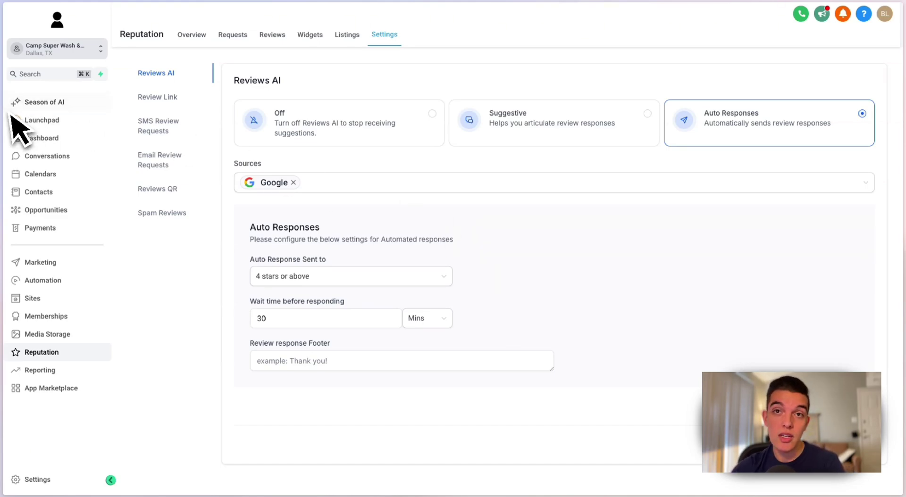
Return to the Support Portal article and point out Content AI in the pricing table.
{"action": "mouse_move", "coordinate": [6, 125]}
{"action": "left_click", "coordinate": [39, 108]}
{"action": "left_click_drag", "start_coordinate": [188, 279], "coordinate": [165, 283]}
{"action": "left_click", "coordinate": [165, 277]}
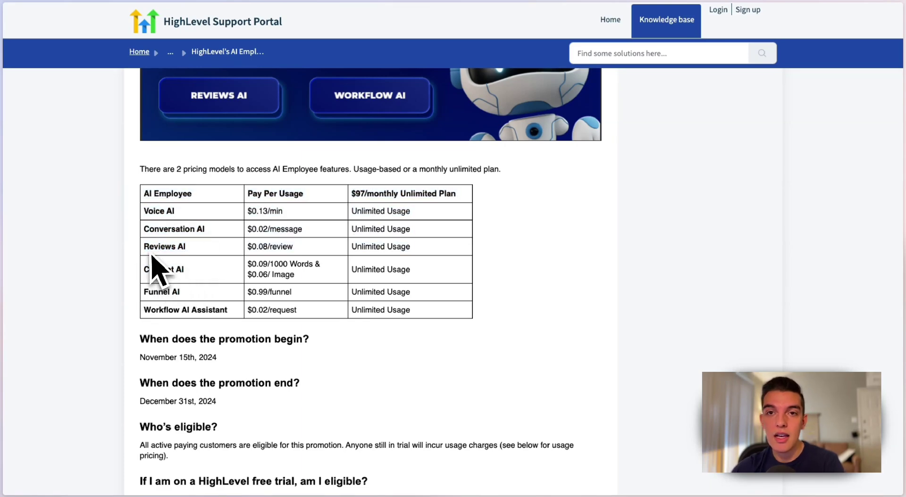
Go back to the sub-account's Marketing area and start a new email campaign from the Blank template in the Design Editor.
{"action": "mouse_move", "coordinate": [0, 205]}
{"action": "left_click", "coordinate": [49, 146]}
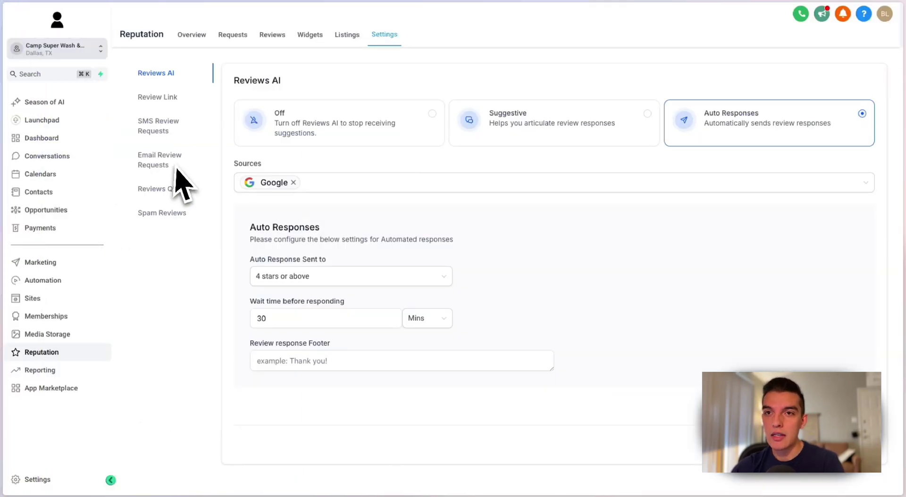
{"action": "left_click", "coordinate": [81, 258]}
{"action": "mouse_move", "coordinate": [245, 38]}
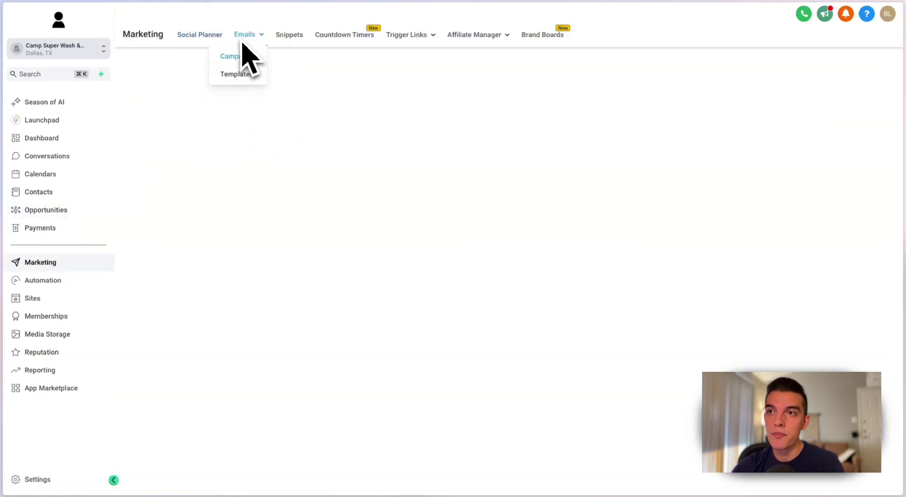
{"action": "left_click", "coordinate": [235, 56]}
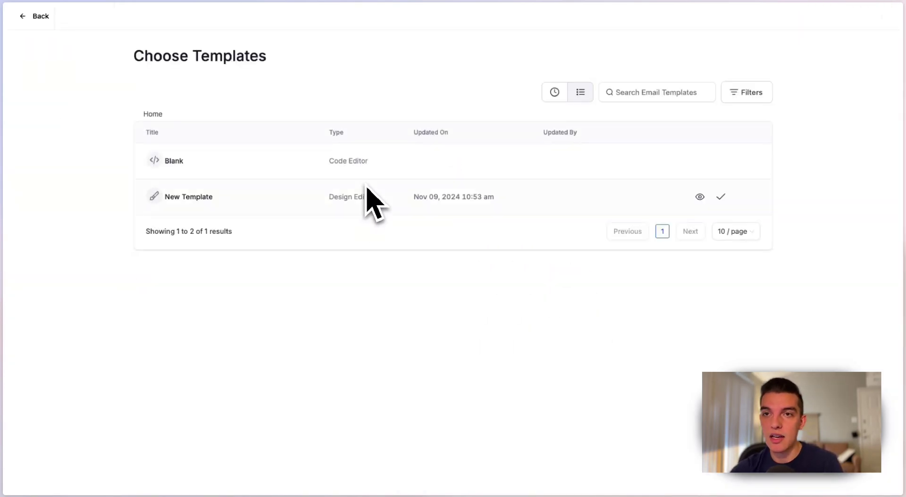
{"action": "left_click", "coordinate": [164, 164]}
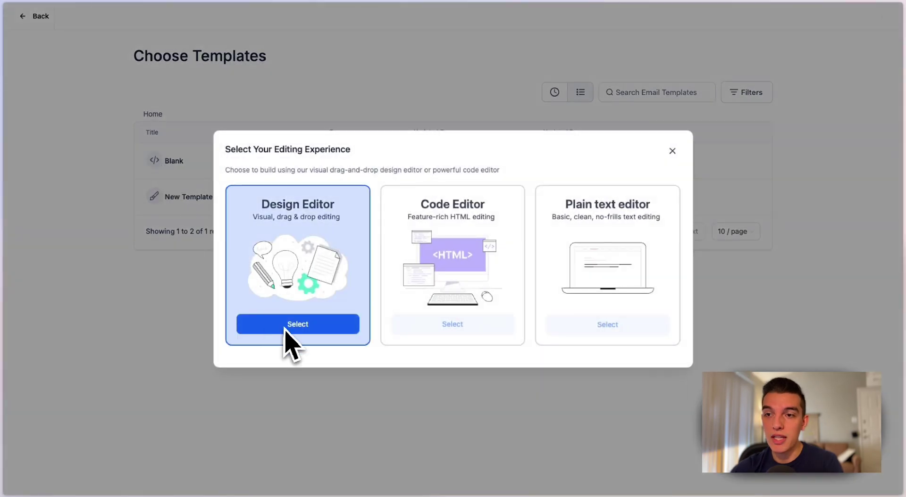
{"action": "left_click", "coordinate": [285, 326]}
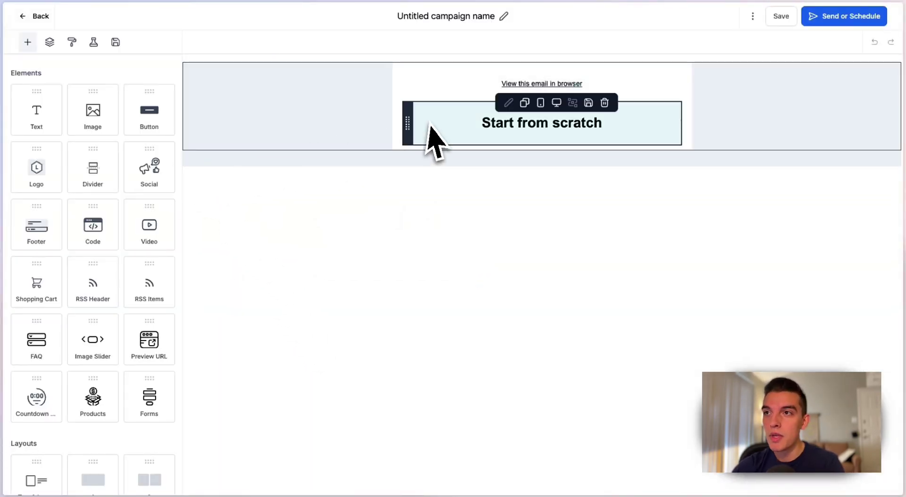
Open the AI content generator for the "Start from scratch" heading and set its context to Promotional.
{"action": "double_click", "coordinate": [490, 127]}
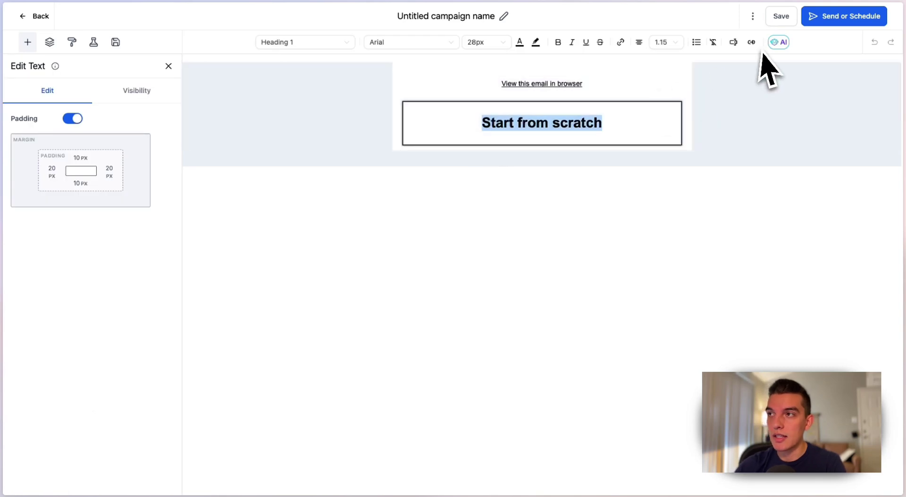
{"action": "left_click", "coordinate": [781, 43]}
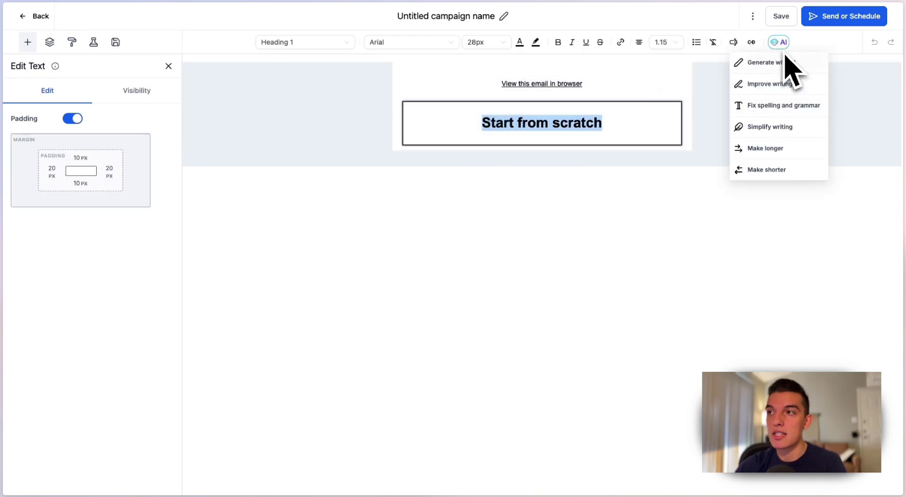
{"action": "left_click", "coordinate": [783, 63]}
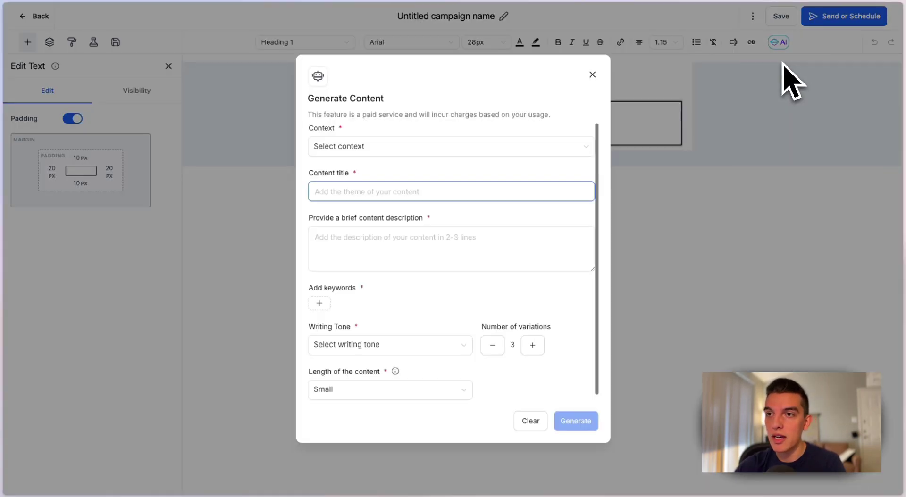
{"action": "left_click", "coordinate": [359, 152]}
{"action": "left_click", "coordinate": [323, 187]}
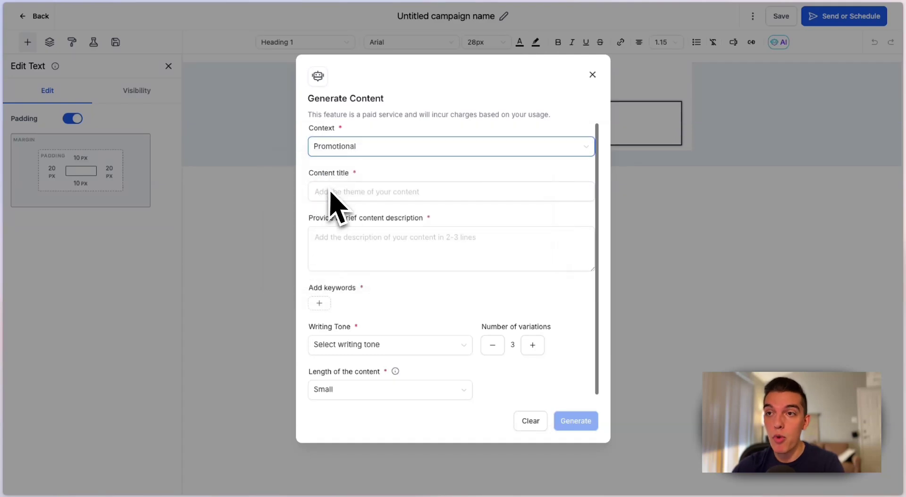
Enter "Promote a new puppy sale" as the content title and reuse it as the content description.
{"action": "left_click", "coordinate": [370, 194]}
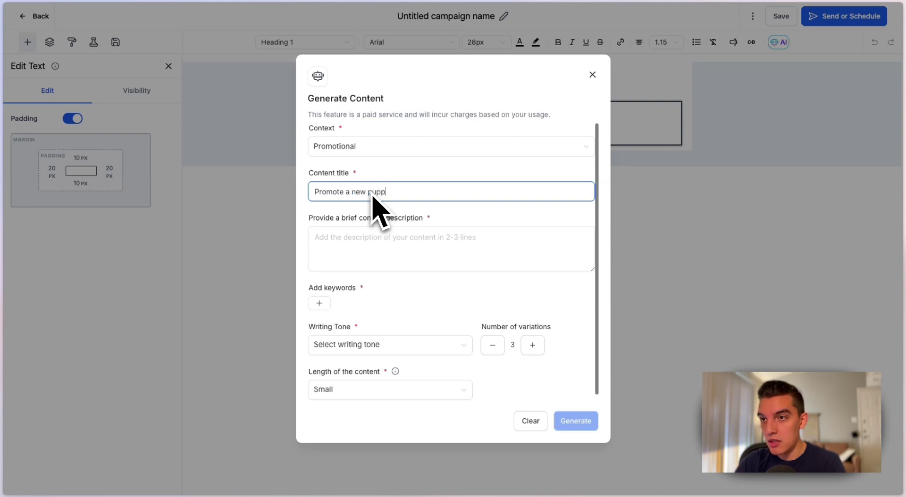
{"action": "triple_click", "coordinate": [370, 197]}
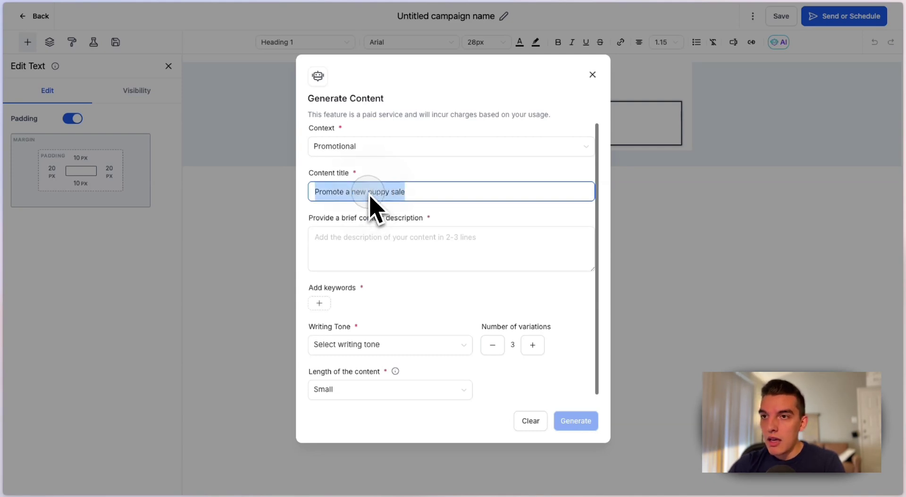
{"action": "key", "text": "ctrl+c"}
{"action": "left_click", "coordinate": [361, 233]}
{"action": "key", "text": "ctrl+v"}
Add the keyword "puppy" and set the writing tone to Witty.
{"action": "left_click", "coordinate": [326, 305]}
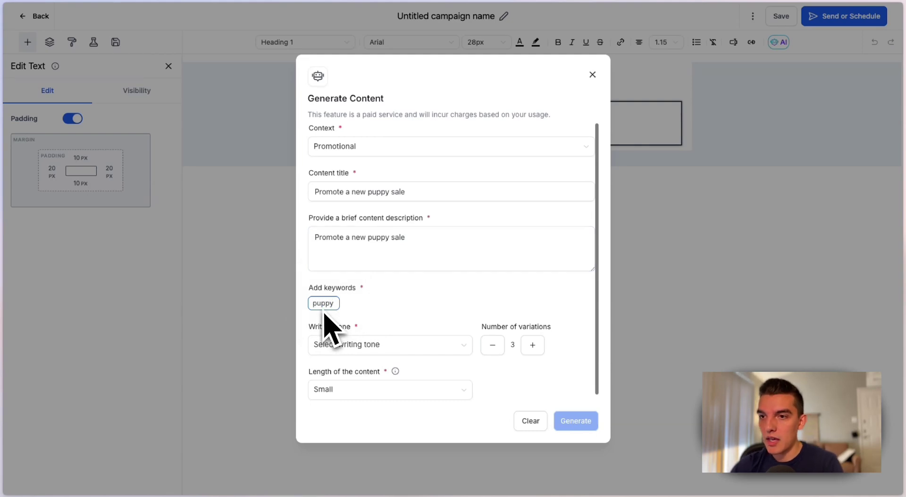
{"action": "key", "text": "Return"}
{"action": "left_click", "coordinate": [345, 348]}
{"action": "left_click", "coordinate": [347, 306]}
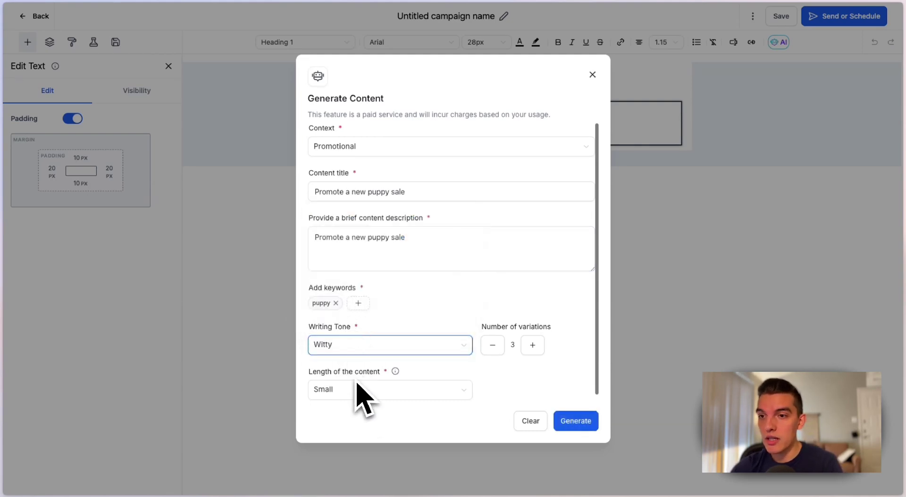
Set the content length to Large and the number of variations to 1, and generate the email content.
{"action": "left_click", "coordinate": [380, 394]}
{"action": "left_click", "coordinate": [350, 355]}
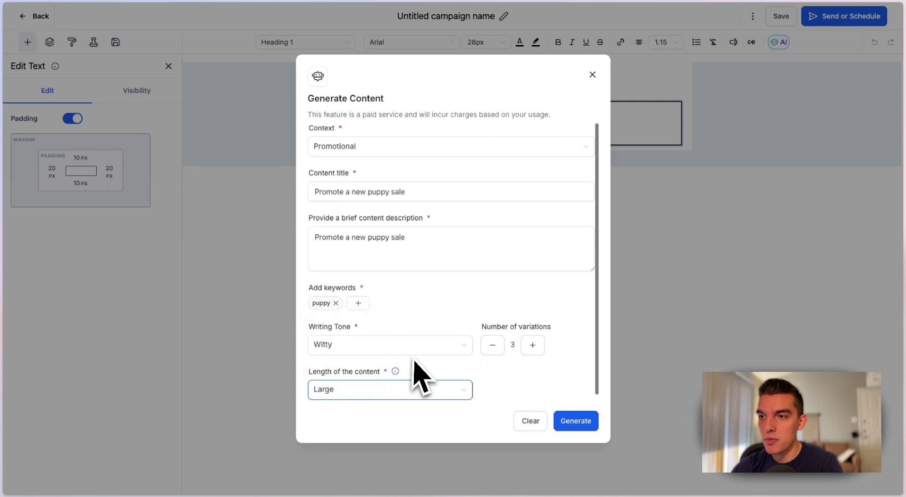
{"action": "left_click", "coordinate": [495, 350]}
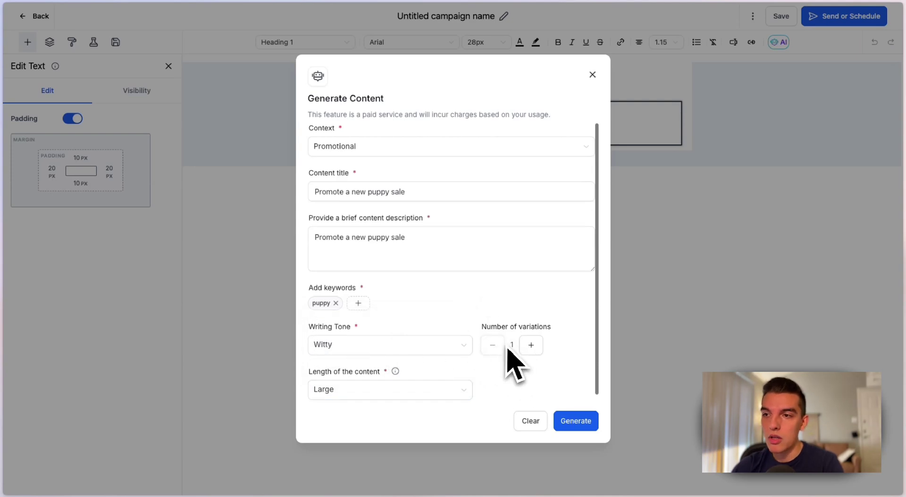
{"action": "left_click", "coordinate": [572, 421]}
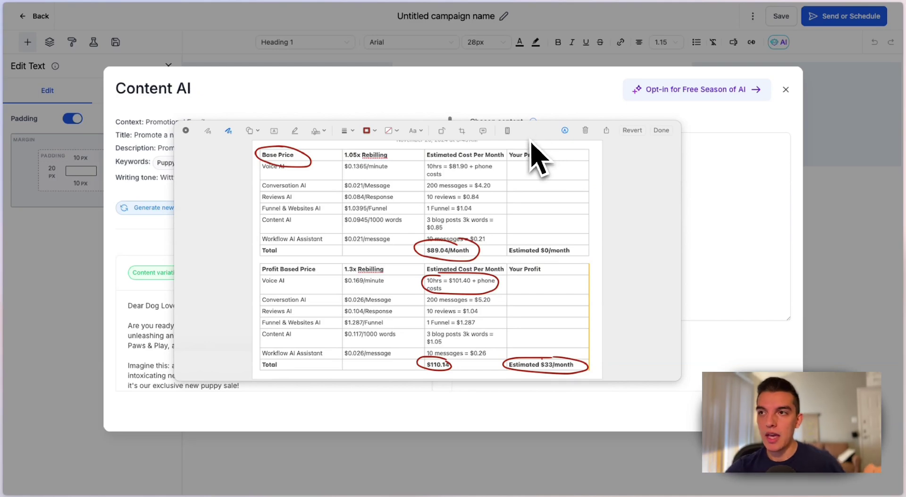
Close the cost table preview, insert content variation 1 into the email, look it over and return to the campaigns list.
{"action": "key", "text": "Escape"}
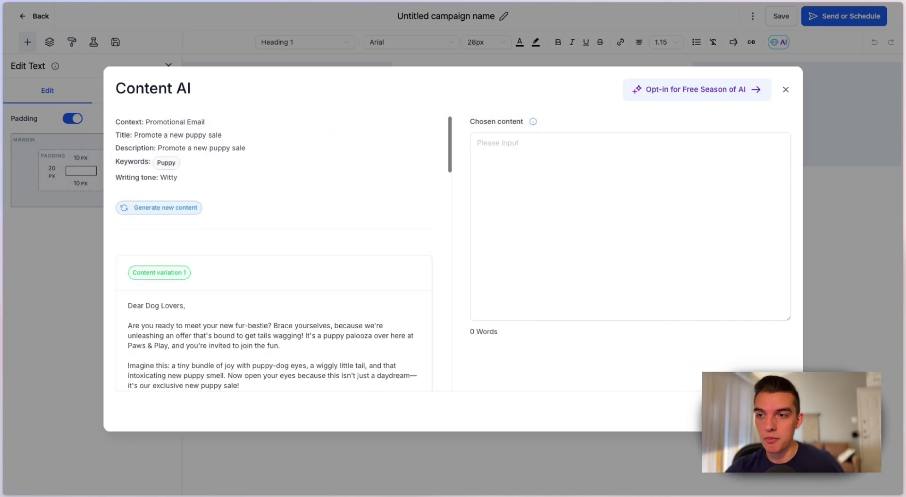
{"action": "scroll", "coordinate": [335, 292], "scroll_direction": "down", "scroll_amount": 3}
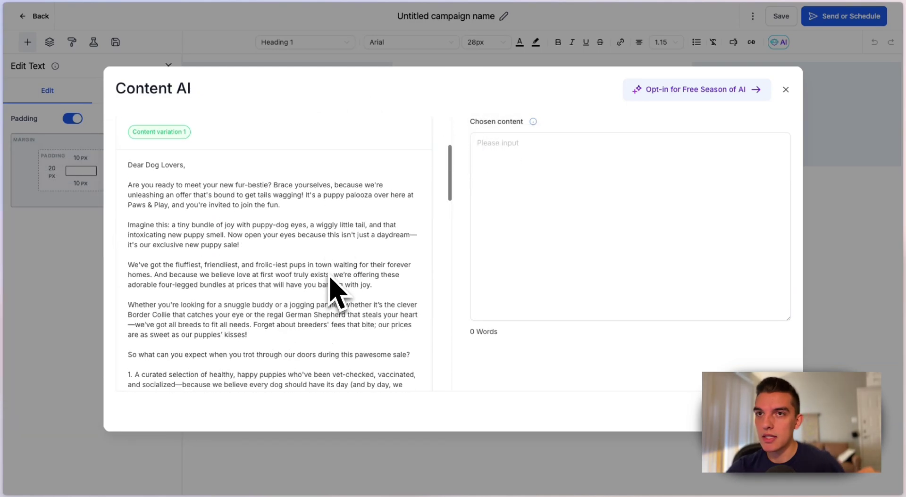
{"action": "scroll", "coordinate": [330, 278], "scroll_direction": "down", "scroll_amount": 12}
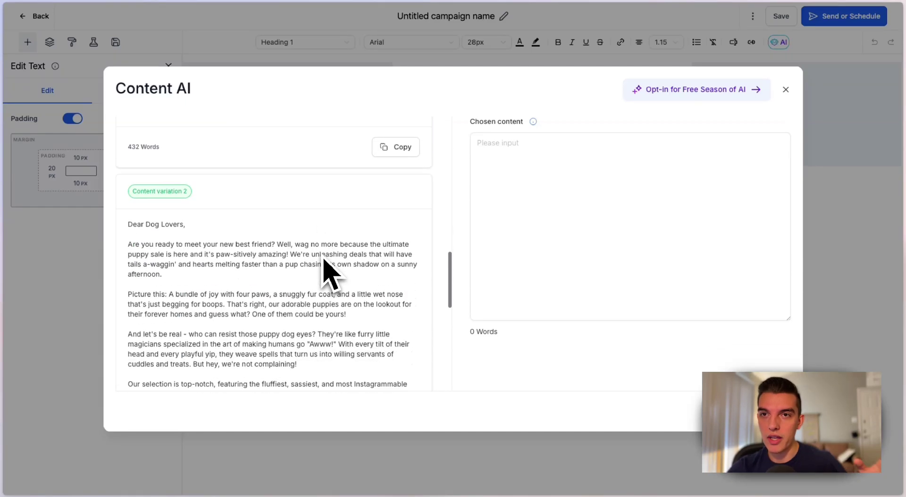
{"action": "scroll", "coordinate": [323, 269], "scroll_direction": "up", "scroll_amount": 3}
{"action": "left_click", "coordinate": [391, 265]}
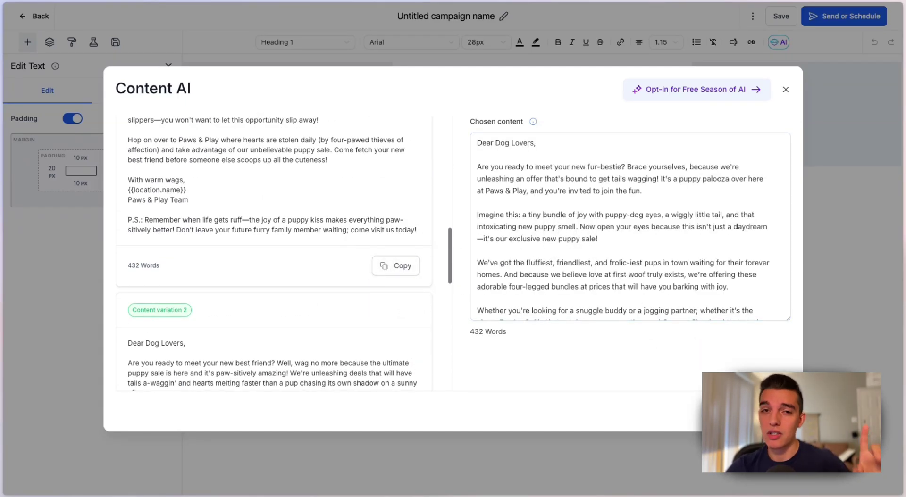
{"action": "left_click", "coordinate": [717, 409]}
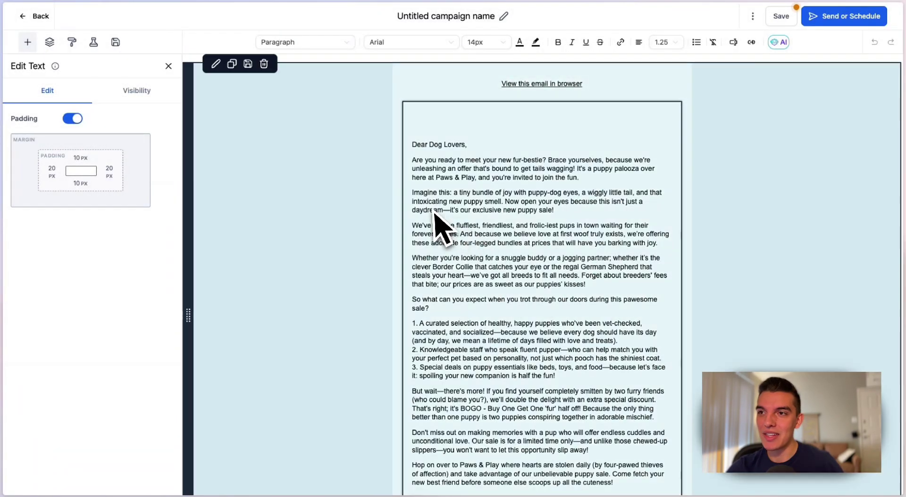
{"action": "scroll", "coordinate": [471, 226], "scroll_direction": "down", "scroll_amount": 3}
{"action": "scroll", "coordinate": [482, 217], "scroll_direction": "up", "scroll_amount": 3}
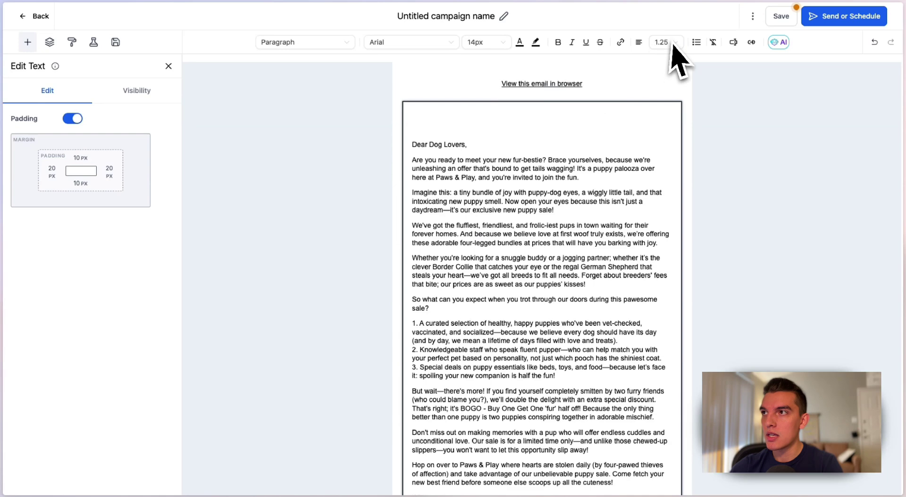
{"action": "left_click", "coordinate": [37, 17]}
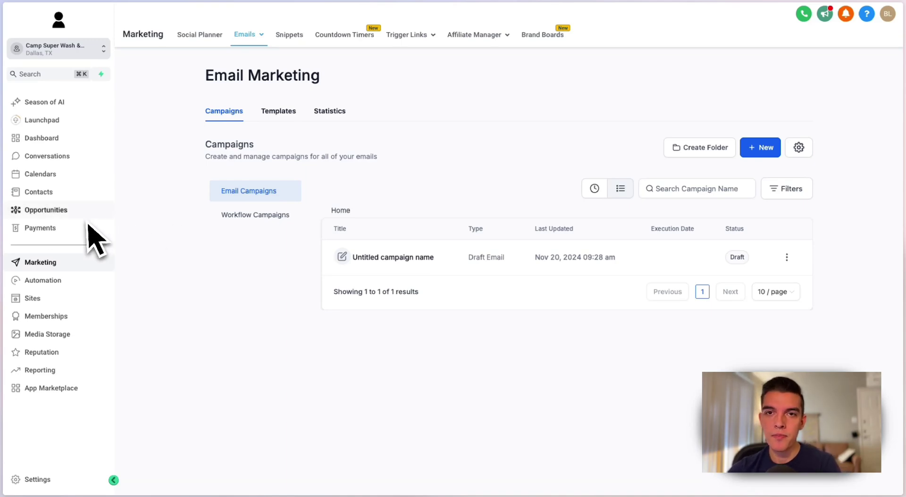
Return to the Support Portal article and highlight Funnel AI in the pricing table.
{"action": "mouse_move", "coordinate": [1, 222]}
{"action": "left_click", "coordinate": [42, 103]}
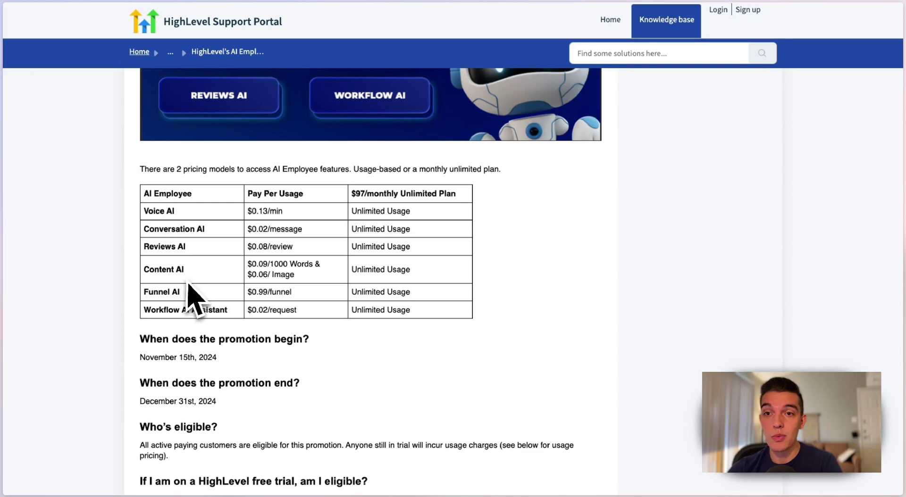
{"action": "left_click_drag", "start_coordinate": [195, 294], "coordinate": [139, 294]}
{"action": "left_click", "coordinate": [153, 291]}
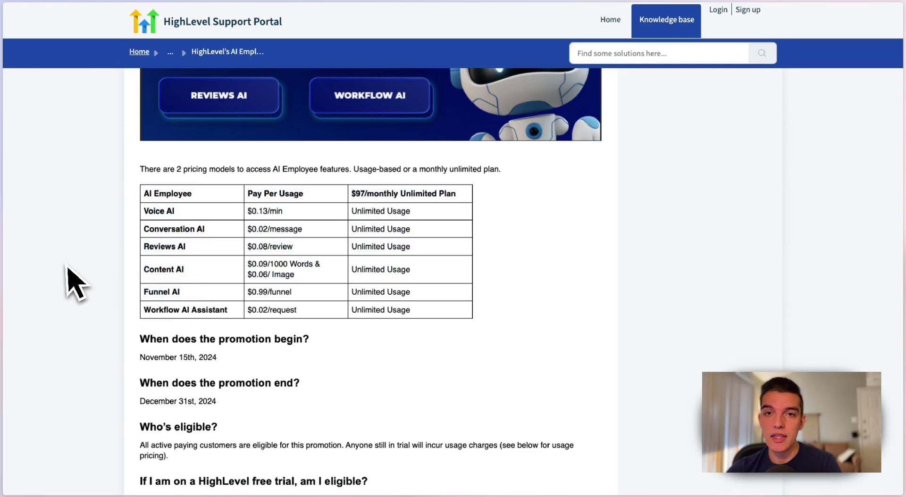
Go back to the sub-account's Sites area and start a new funnel using Funnel AI.
{"action": "mouse_move", "coordinate": [1, 279]}
{"action": "left_click", "coordinate": [58, 144]}
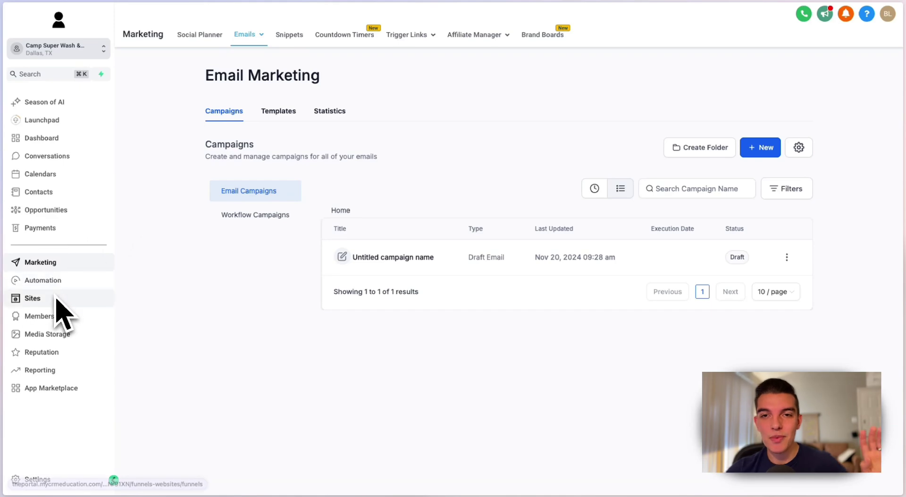
{"action": "left_click", "coordinate": [62, 312]}
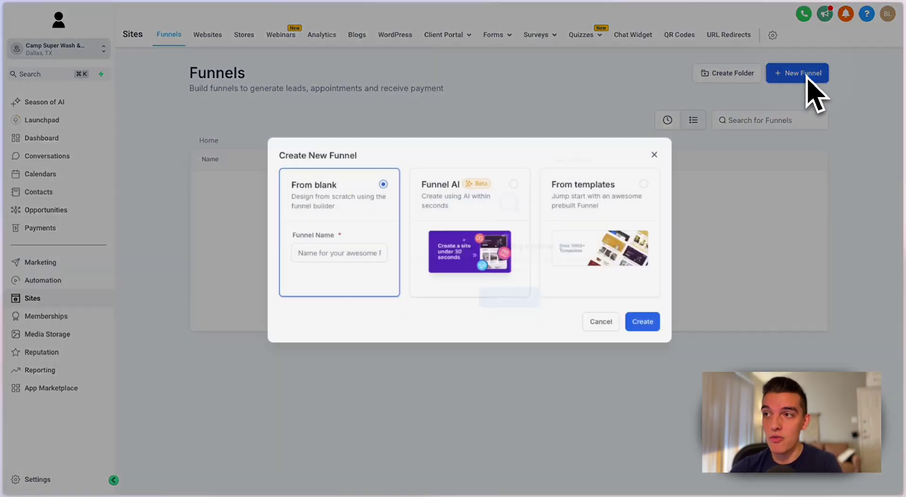
{"action": "left_click", "coordinate": [803, 76]}
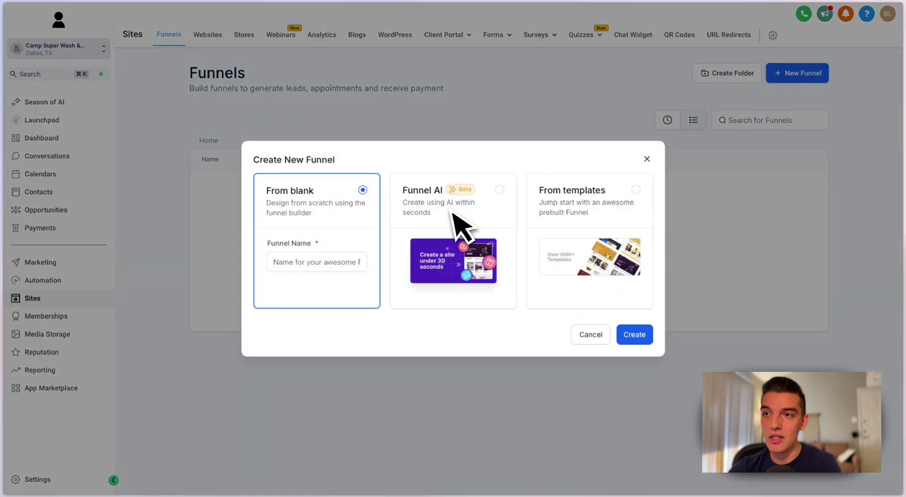
{"action": "left_click", "coordinate": [499, 191]}
{"action": "left_click", "coordinate": [622, 336]}
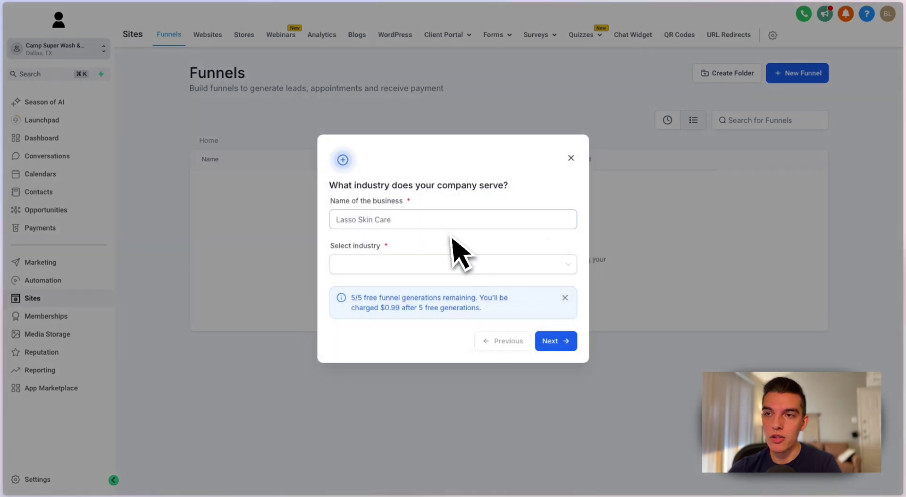
Enter "med Spa" as the business name, search the industries for "med" and choose Comedy Club.
{"action": "left_click", "coordinate": [385, 226]}
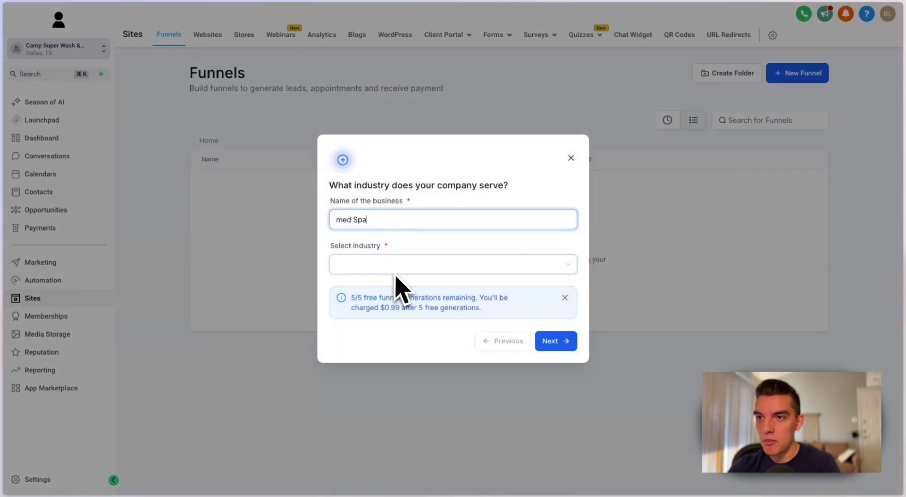
{"action": "left_click", "coordinate": [404, 265]}
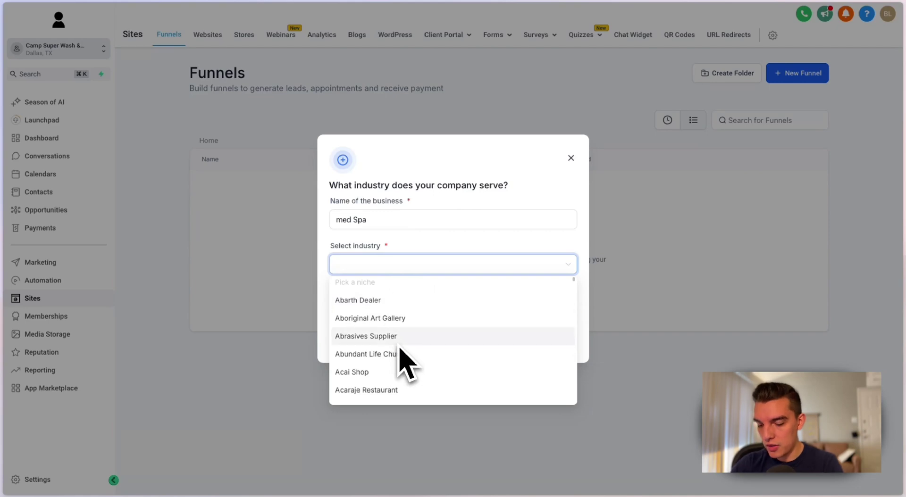
{"action": "type", "text": "heal"}
{"action": "key", "text": "BackSpace"}
{"action": "key", "text": "BackSpace"}
{"action": "key", "text": "BackSpace"}
{"action": "key", "text": "BackSpace"}
{"action": "type", "text": "med"}
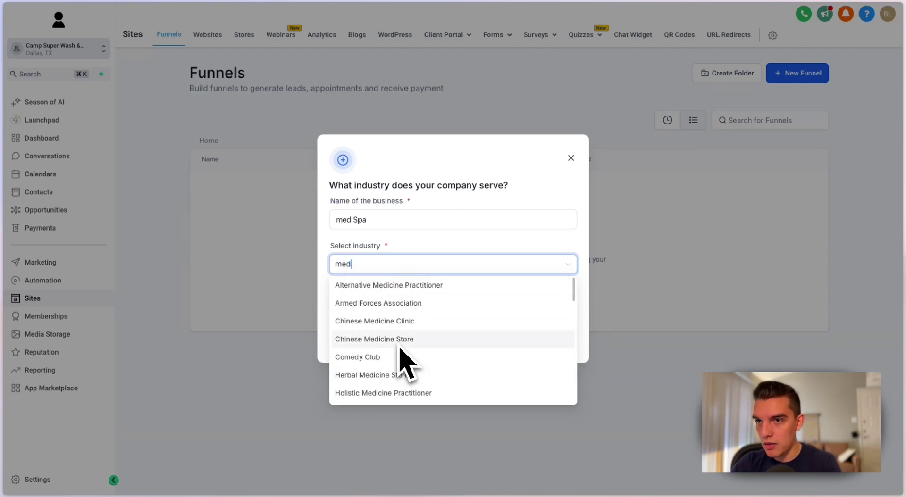
{"action": "left_click", "coordinate": [365, 359]}
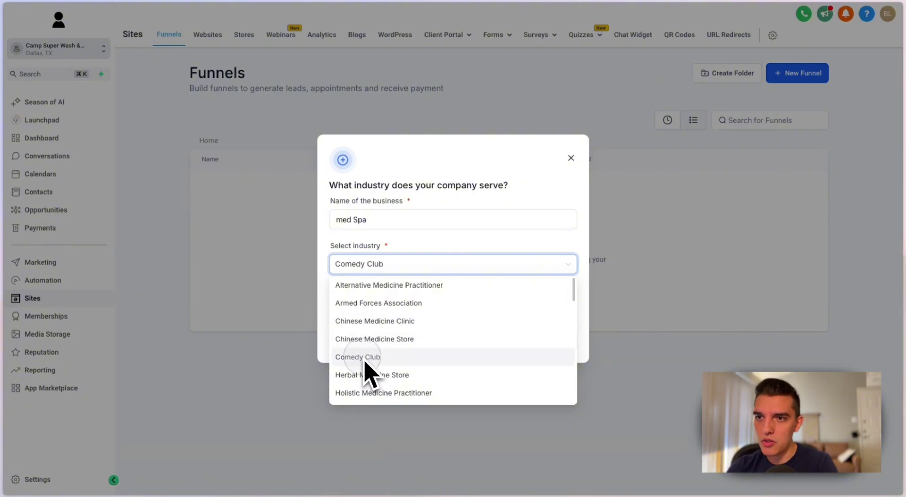
Change the business name to "Comedy Josh" and continue to the funnel's design preferences.
{"action": "triple_click", "coordinate": [357, 224]}
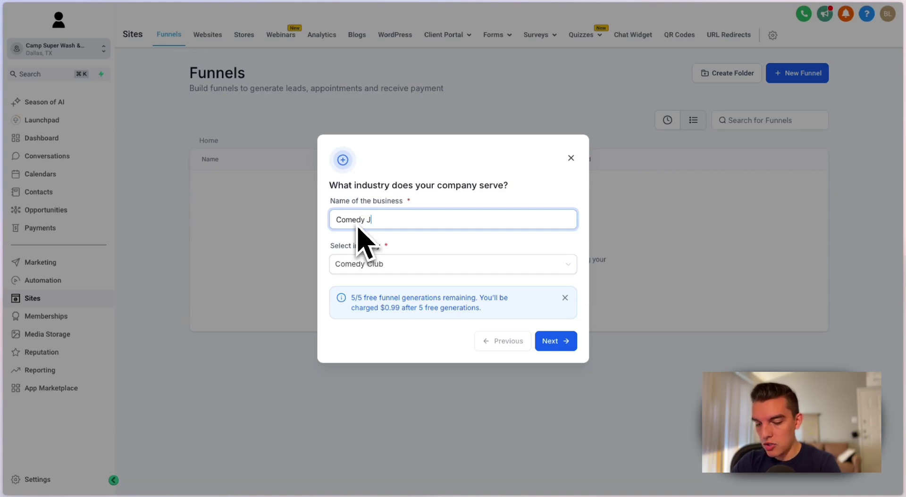
{"action": "type", "text": "Comedy Josh"}
{"action": "left_click", "coordinate": [552, 342]}
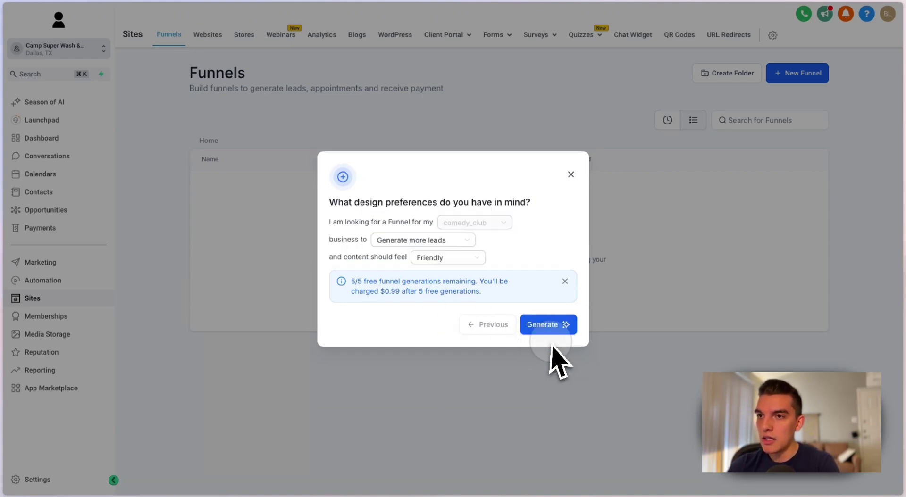
Set the funnel's purpose to Showcase your services and its content tone to Humorous, and generate the funnel.
{"action": "left_click", "coordinate": [397, 243]}
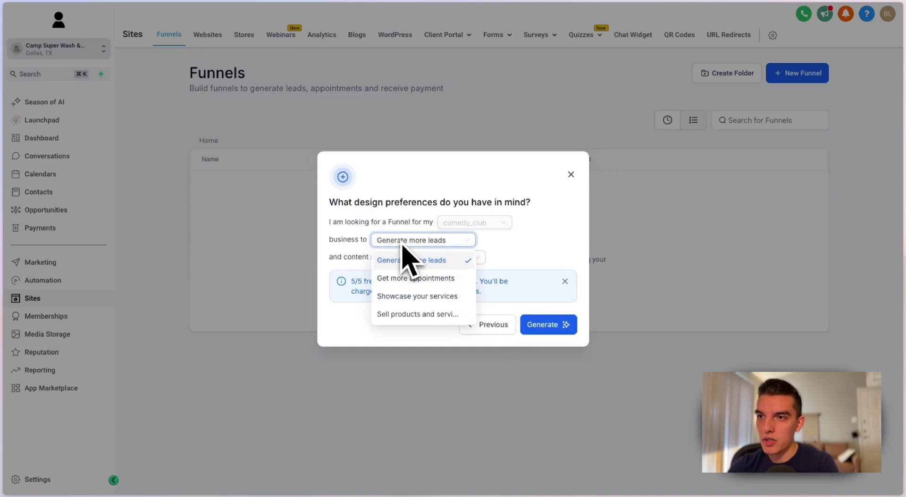
{"action": "left_click", "coordinate": [410, 296]}
{"action": "left_click", "coordinate": [451, 260]}
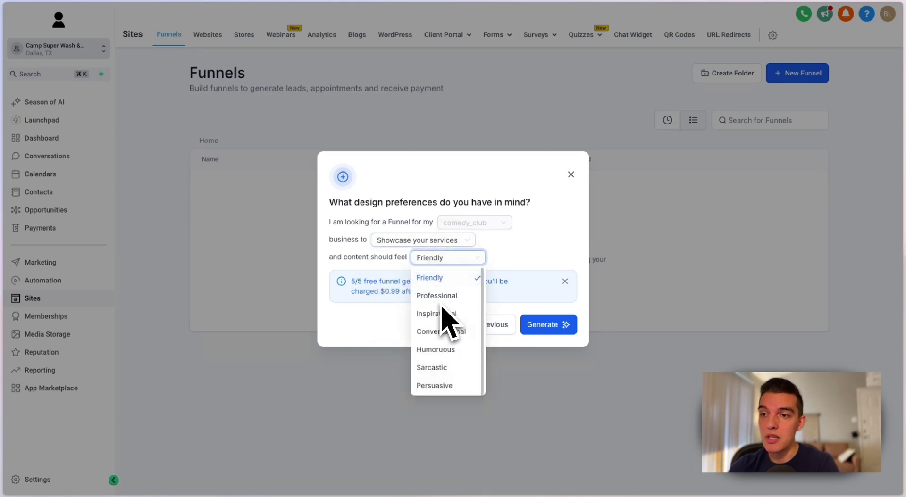
{"action": "left_click", "coordinate": [437, 350]}
{"action": "left_click", "coordinate": [543, 324]}
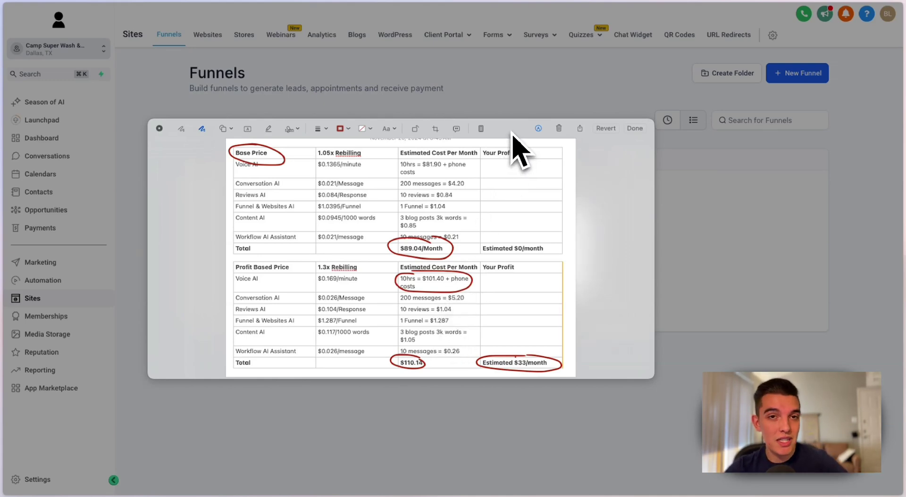
Move the annotated pricing comparison image out of view while the funnel pages are generating.
{"action": "left_click_drag", "start_coordinate": [511, 133], "coordinate": [0, 179]}
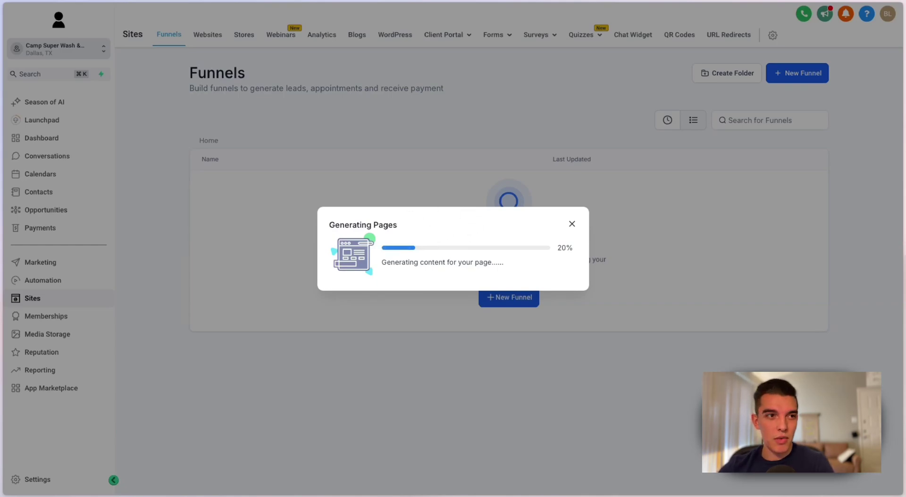
{"action": "key", "text": "super+Tab"}
{"action": "left_click_drag", "start_coordinate": [147, 162], "coordinate": [372, 72]}
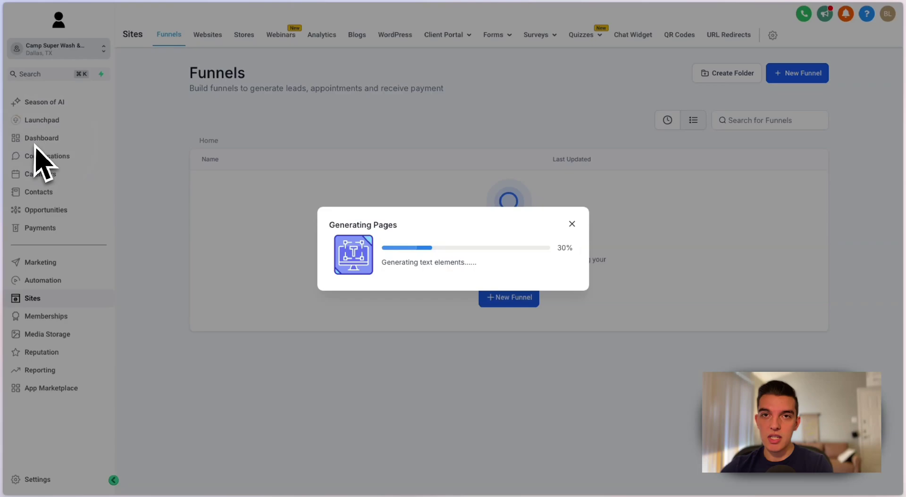
Switch to the creator's HighLevel resources website and open the download page for the unbranded onboarding videos.
{"action": "mouse_move", "coordinate": [4, 160]}
{"action": "left_click", "coordinate": [55, 125]}
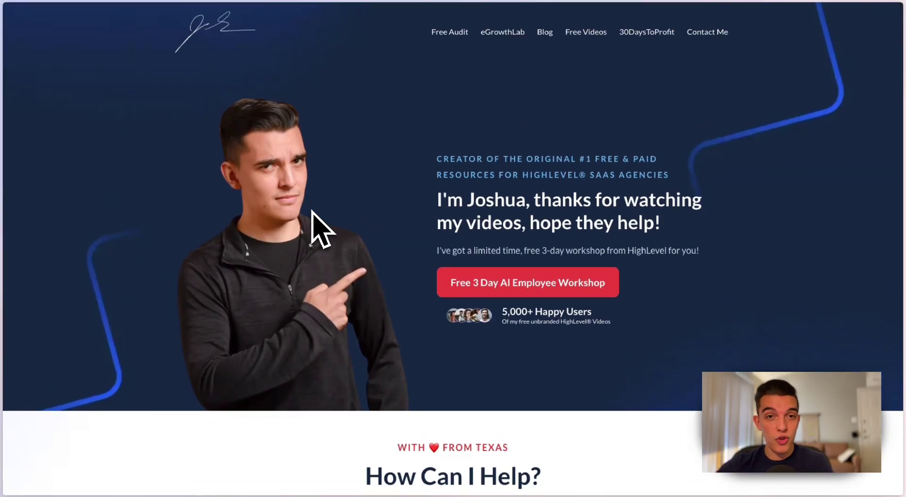
{"action": "left_click", "coordinate": [453, 35]}
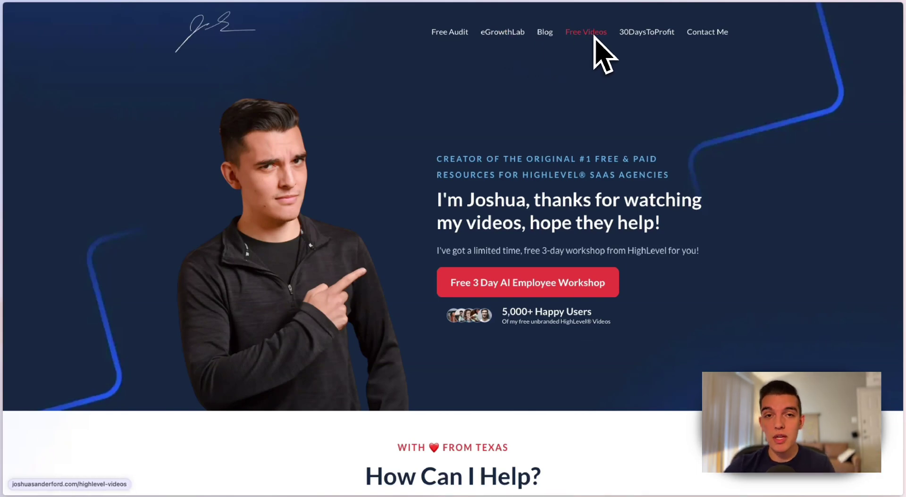
{"action": "scroll", "coordinate": [415, 186], "scroll_direction": "down", "scroll_amount": 8}
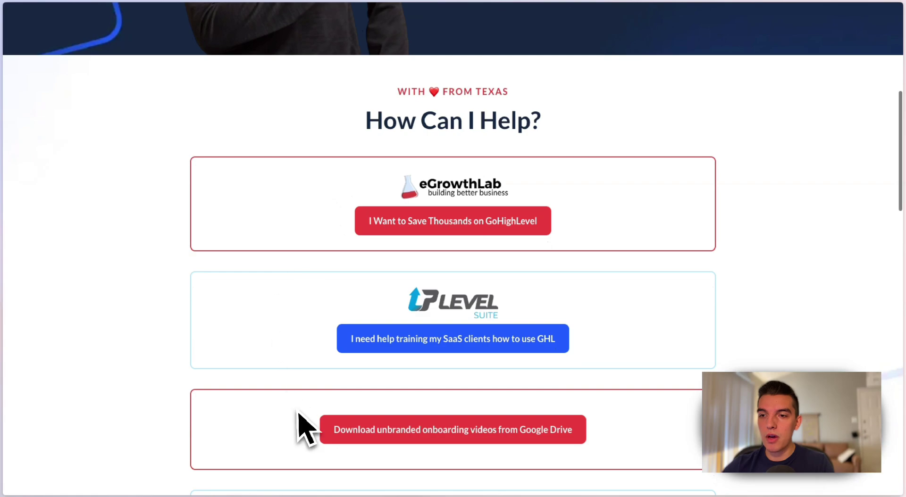
{"action": "left_click", "coordinate": [399, 435]}
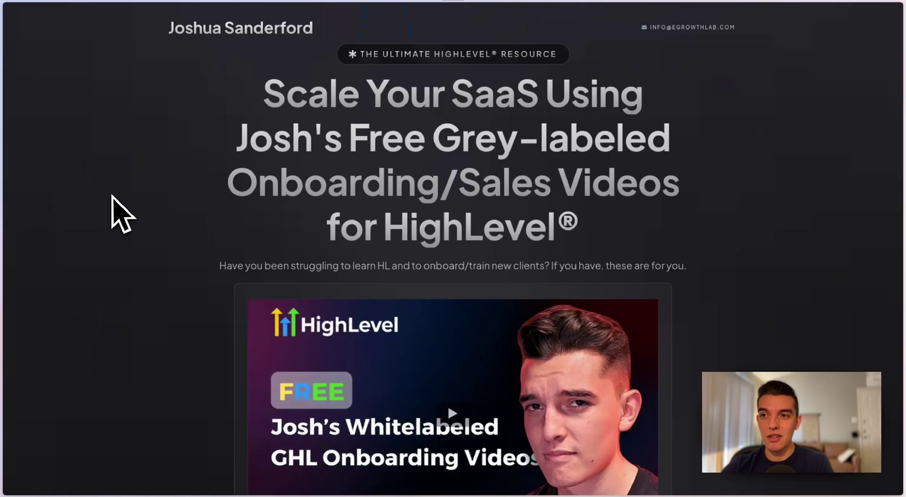
Look through the onboarding videos page, open the Google Drive download's alert sign-up form and dismiss it.
{"action": "scroll", "coordinate": [131, 211], "scroll_direction": "down", "scroll_amount": 9}
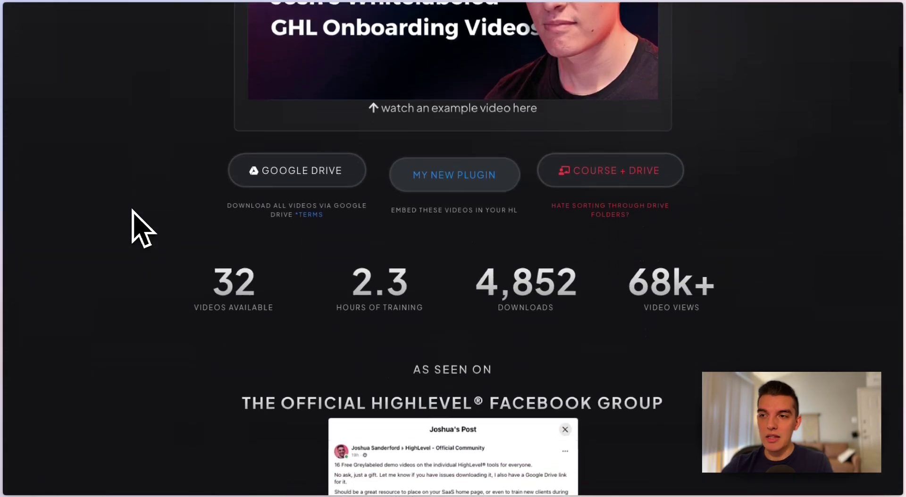
{"action": "scroll", "coordinate": [131, 211], "scroll_direction": "up", "scroll_amount": 2}
{"action": "scroll", "coordinate": [132, 211], "scroll_direction": "up", "scroll_amount": 6}
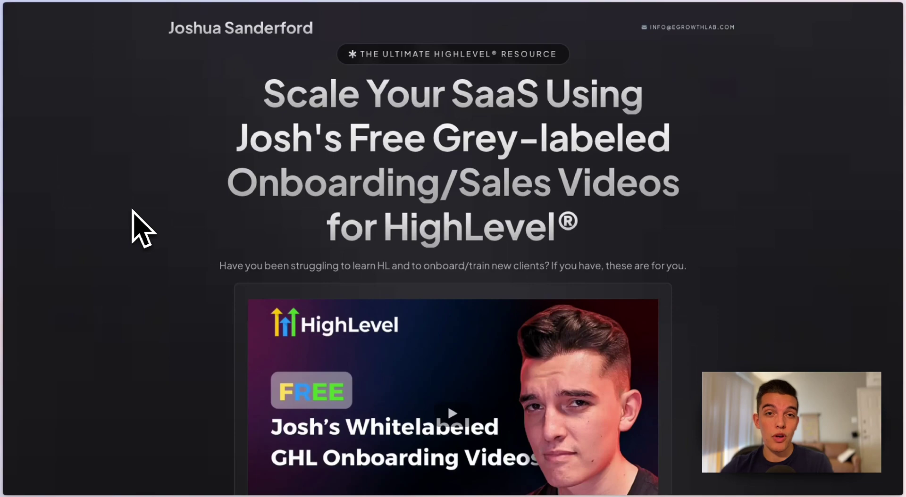
{"action": "scroll", "coordinate": [132, 211], "scroll_direction": "down", "scroll_amount": 6}
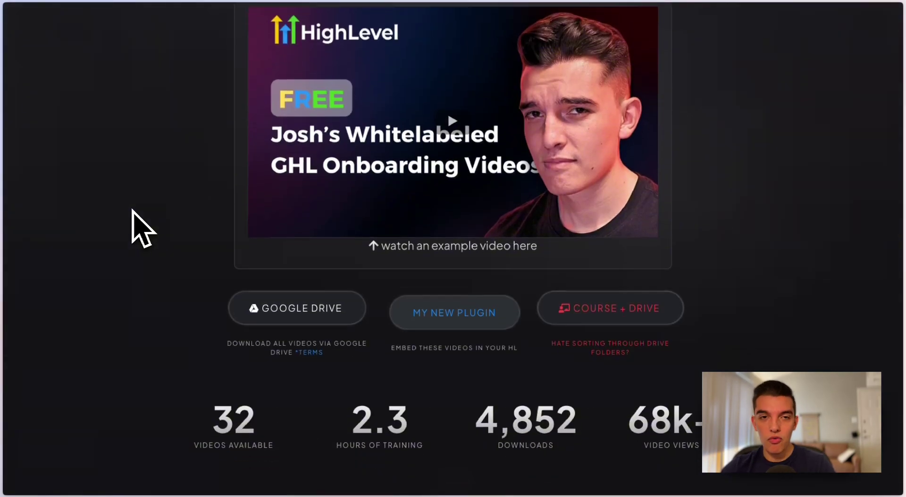
{"action": "left_click", "coordinate": [313, 305]}
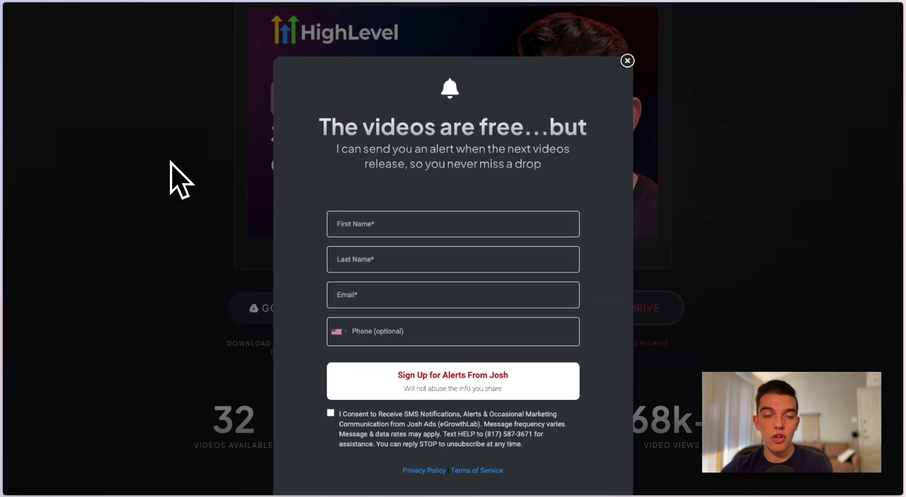
{"action": "left_click", "coordinate": [627, 61]}
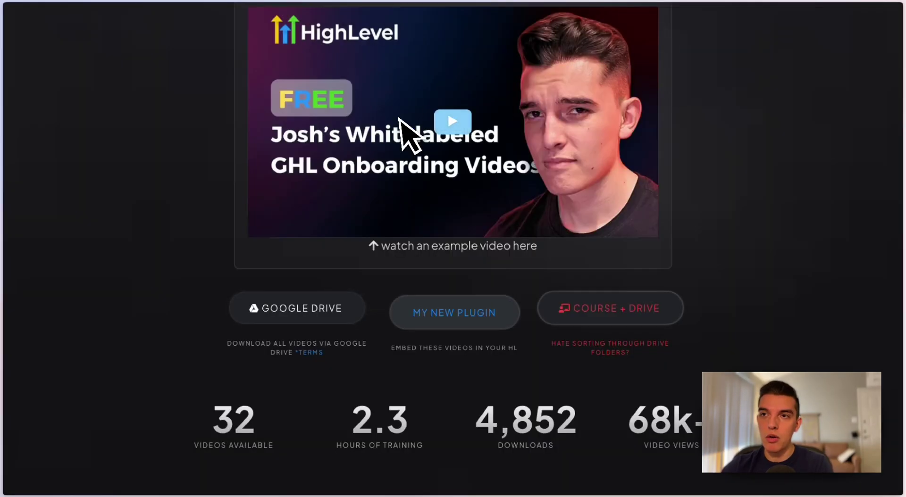
Return to the resources homepage and open the offer for selling an AI Agent with the demo video and LP.
{"action": "mouse_move", "coordinate": [1, 161]}
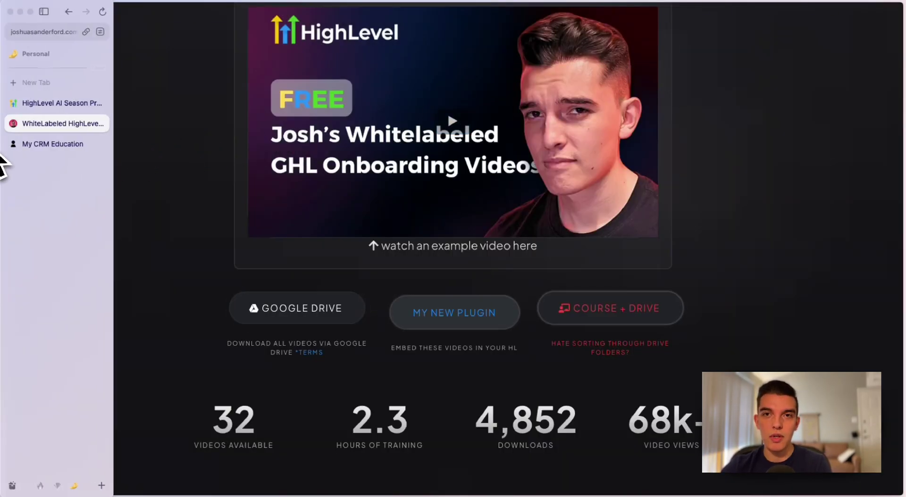
{"action": "left_click", "coordinate": [69, 12]}
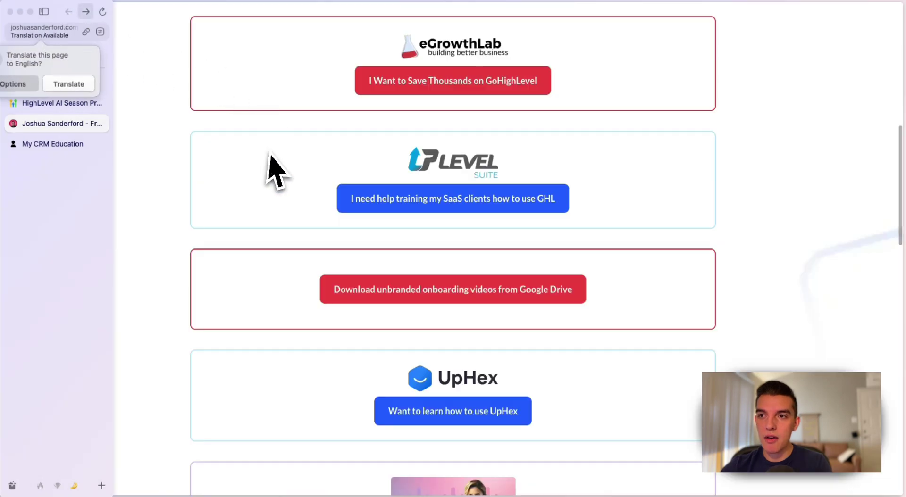
{"action": "scroll", "coordinate": [180, 330], "scroll_direction": "down", "scroll_amount": 3}
{"action": "scroll", "coordinate": [180, 324], "scroll_direction": "down", "scroll_amount": 2}
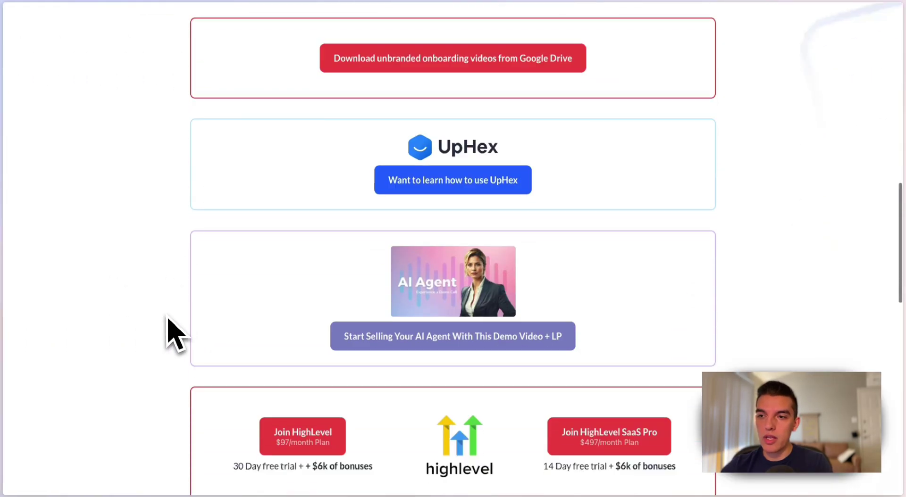
{"action": "scroll", "coordinate": [283, 359], "scroll_direction": "down", "scroll_amount": 1}
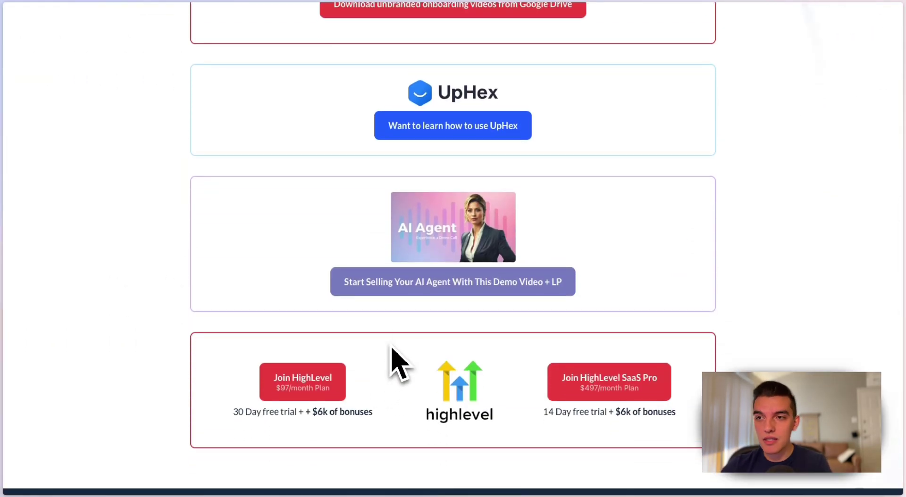
{"action": "left_click", "coordinate": [454, 286]}
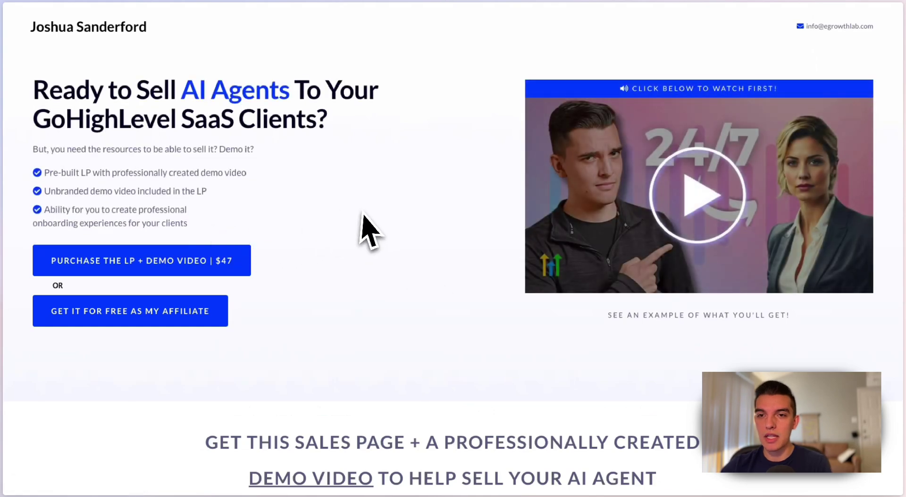